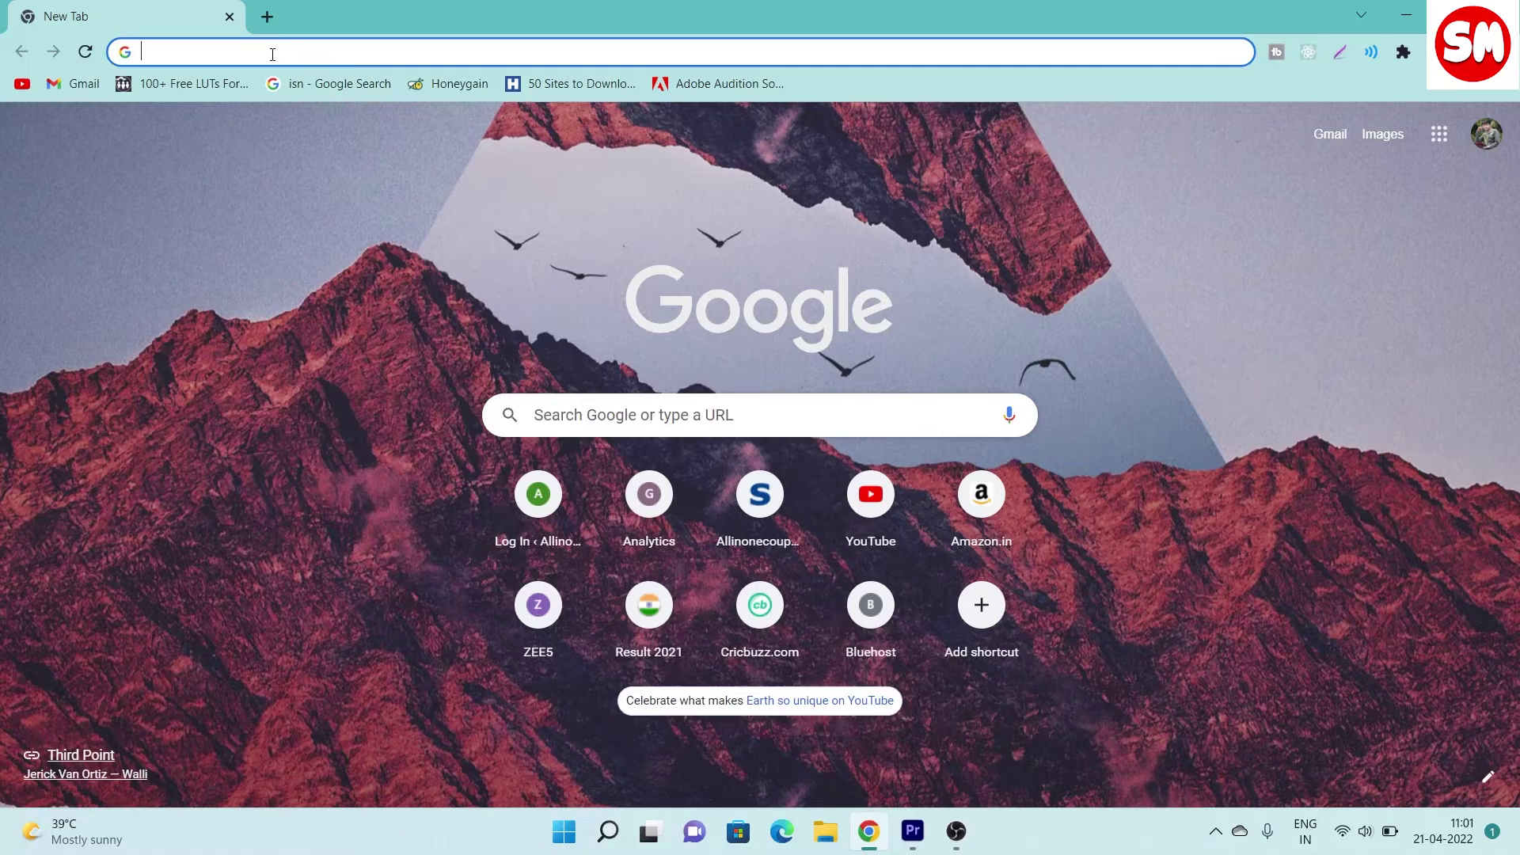
Search for 'google sheets' and open the Google Sheets home page from its overview page.
type("google shee")
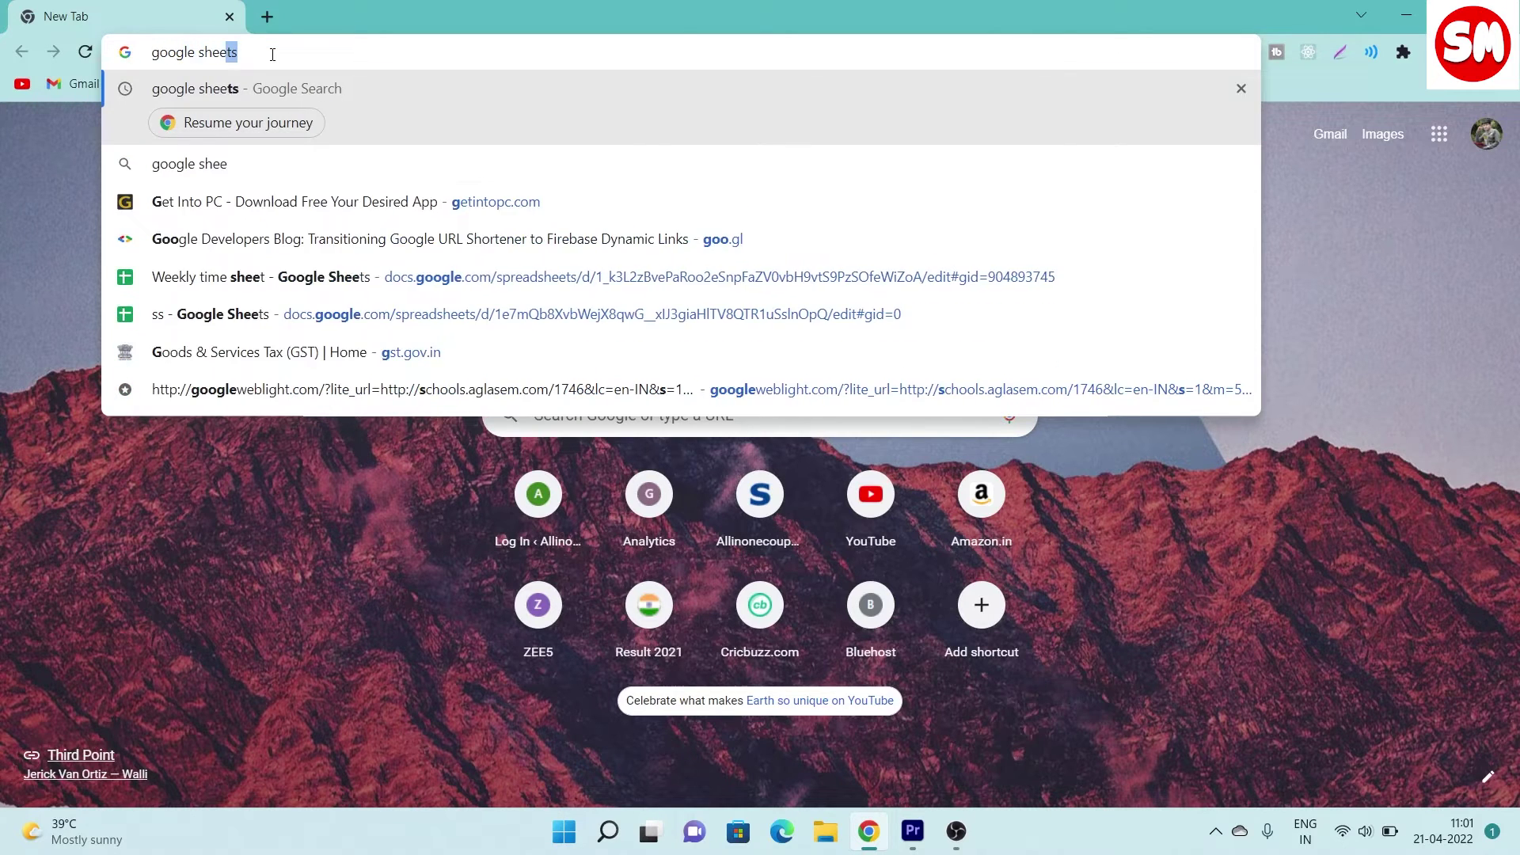
type("ts")
key("Return")
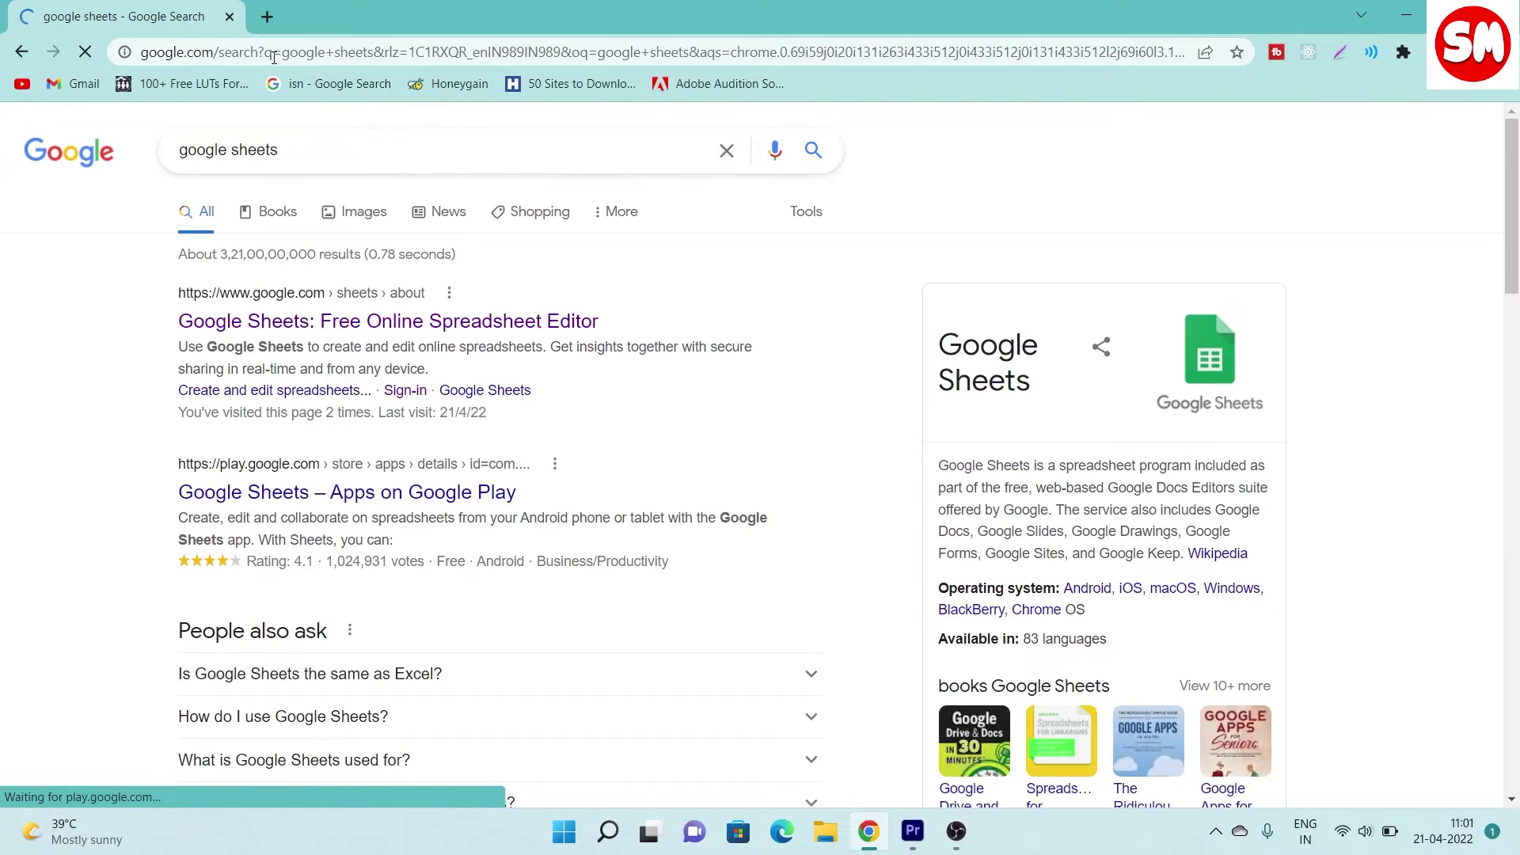
left_click(335, 336)
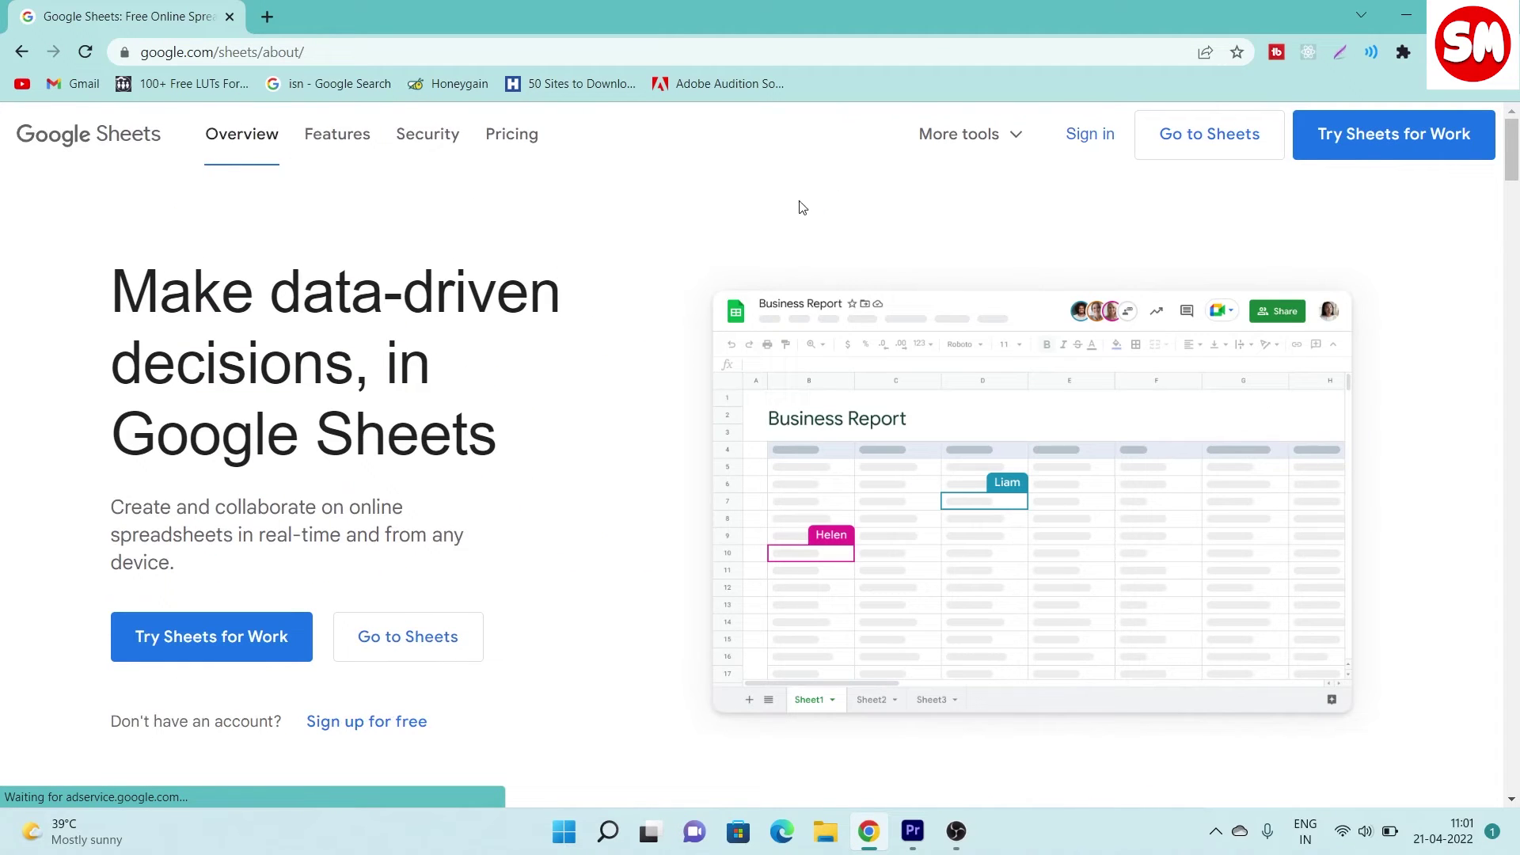
left_click(1082, 155)
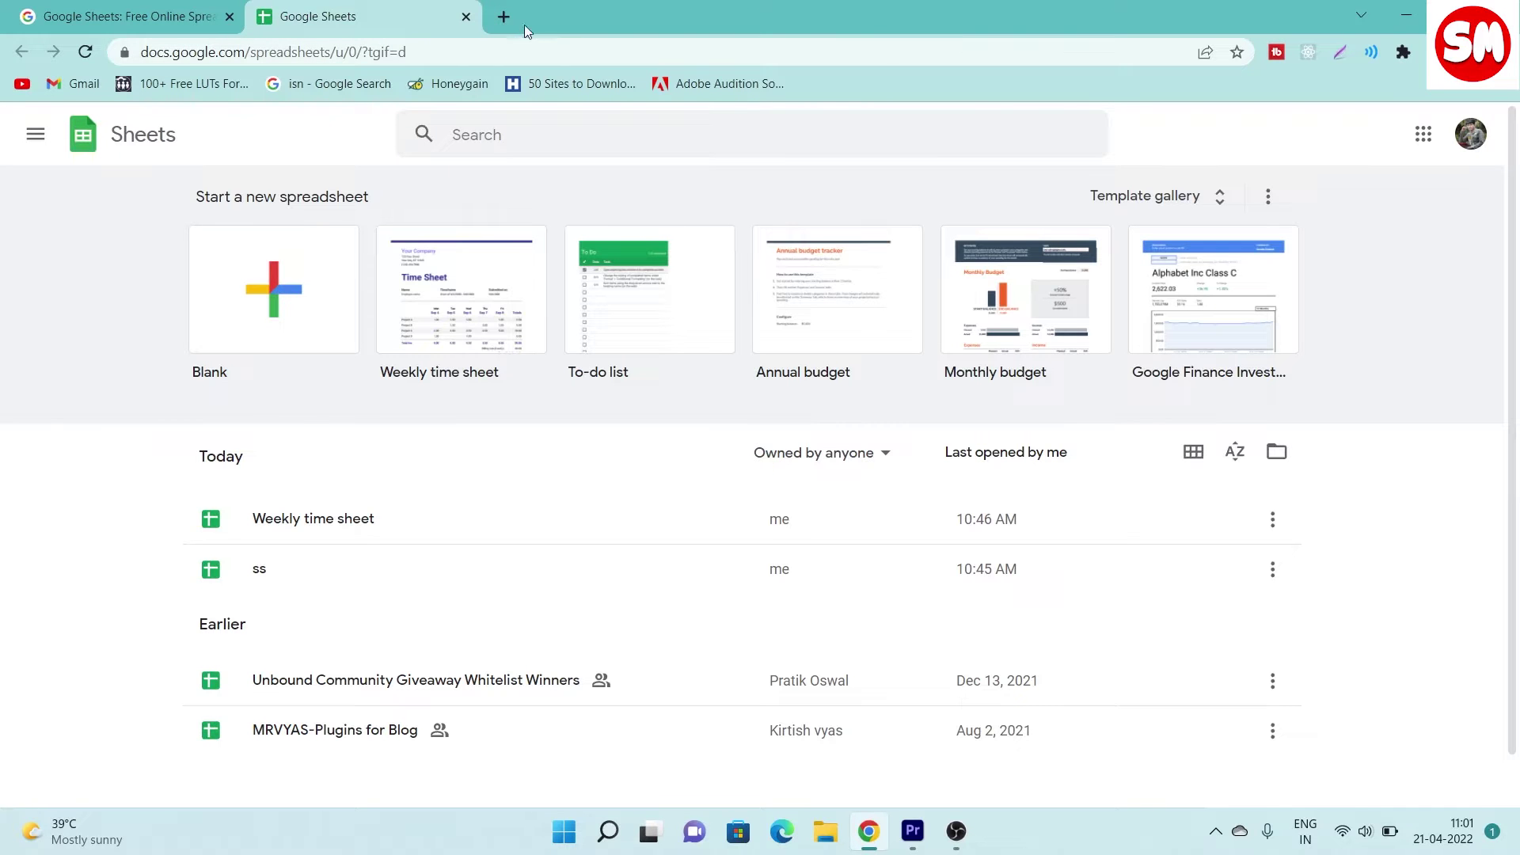
left_click(465, 16)
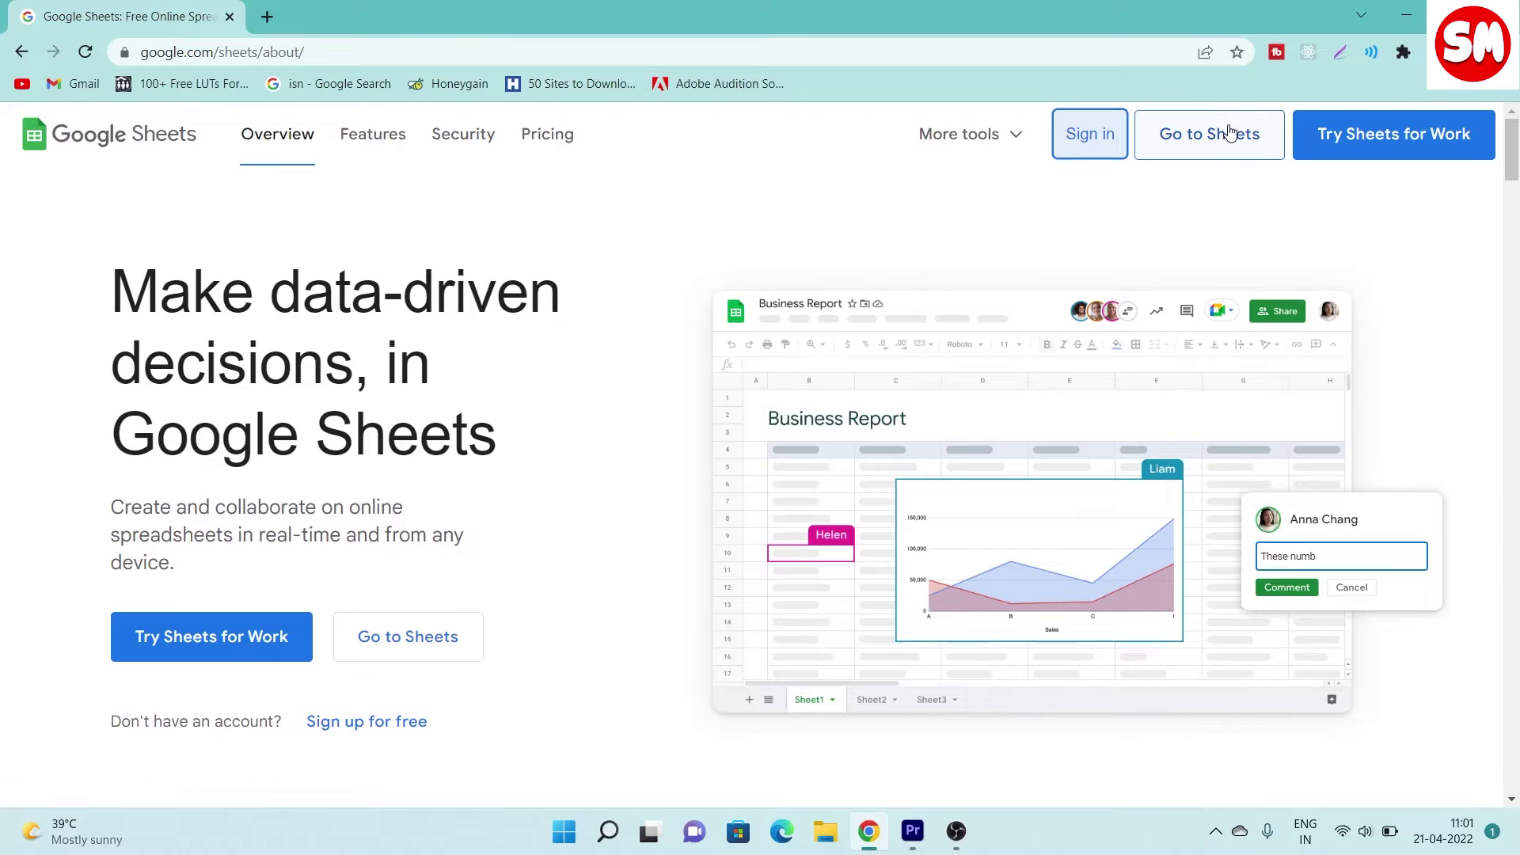
left_click(1228, 133)
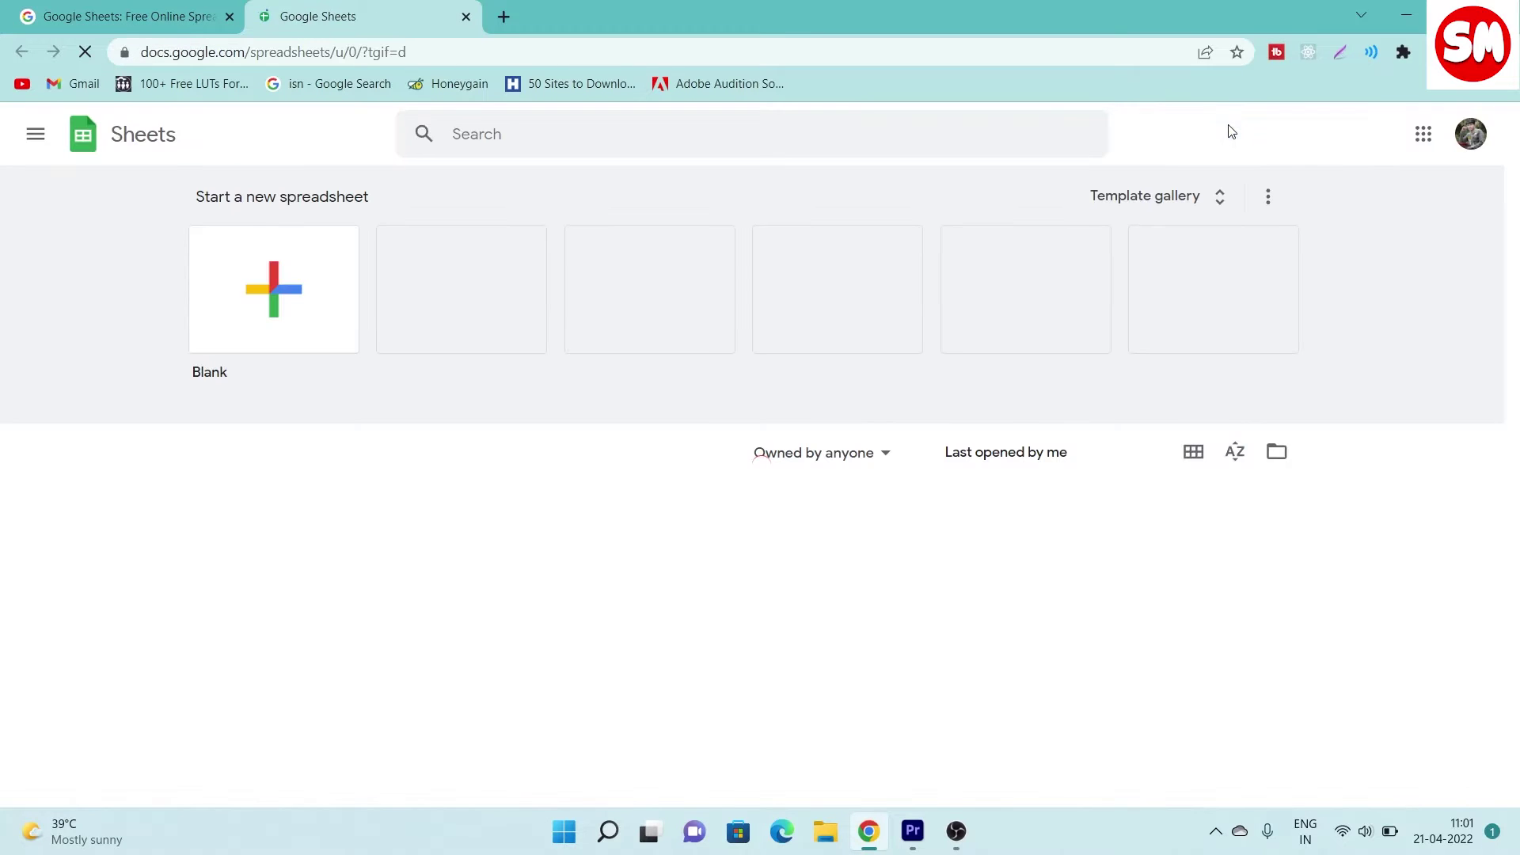
left_click(35, 134)
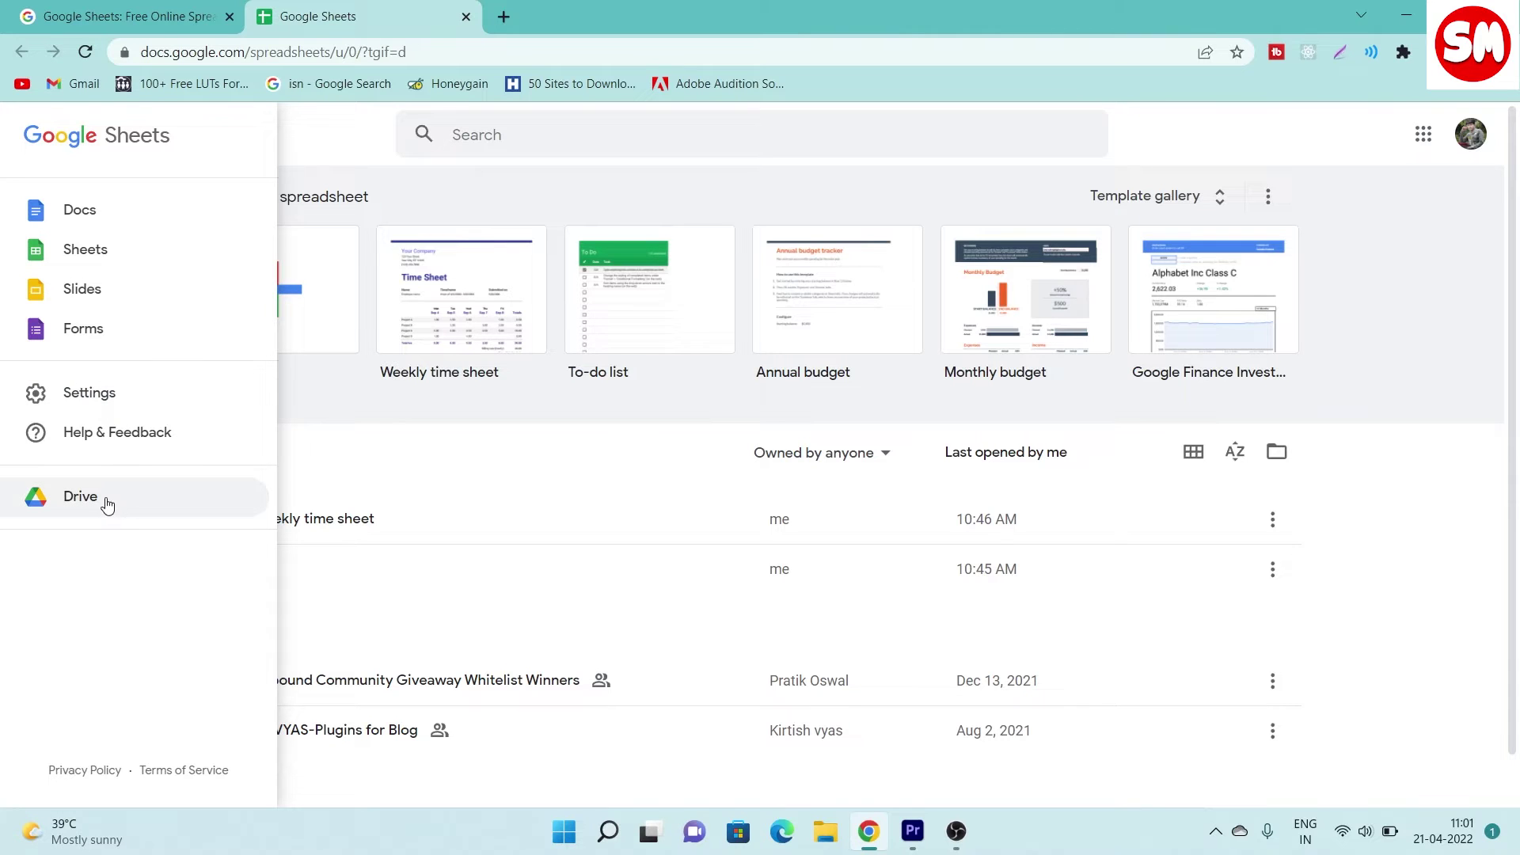
left_click(382, 395)
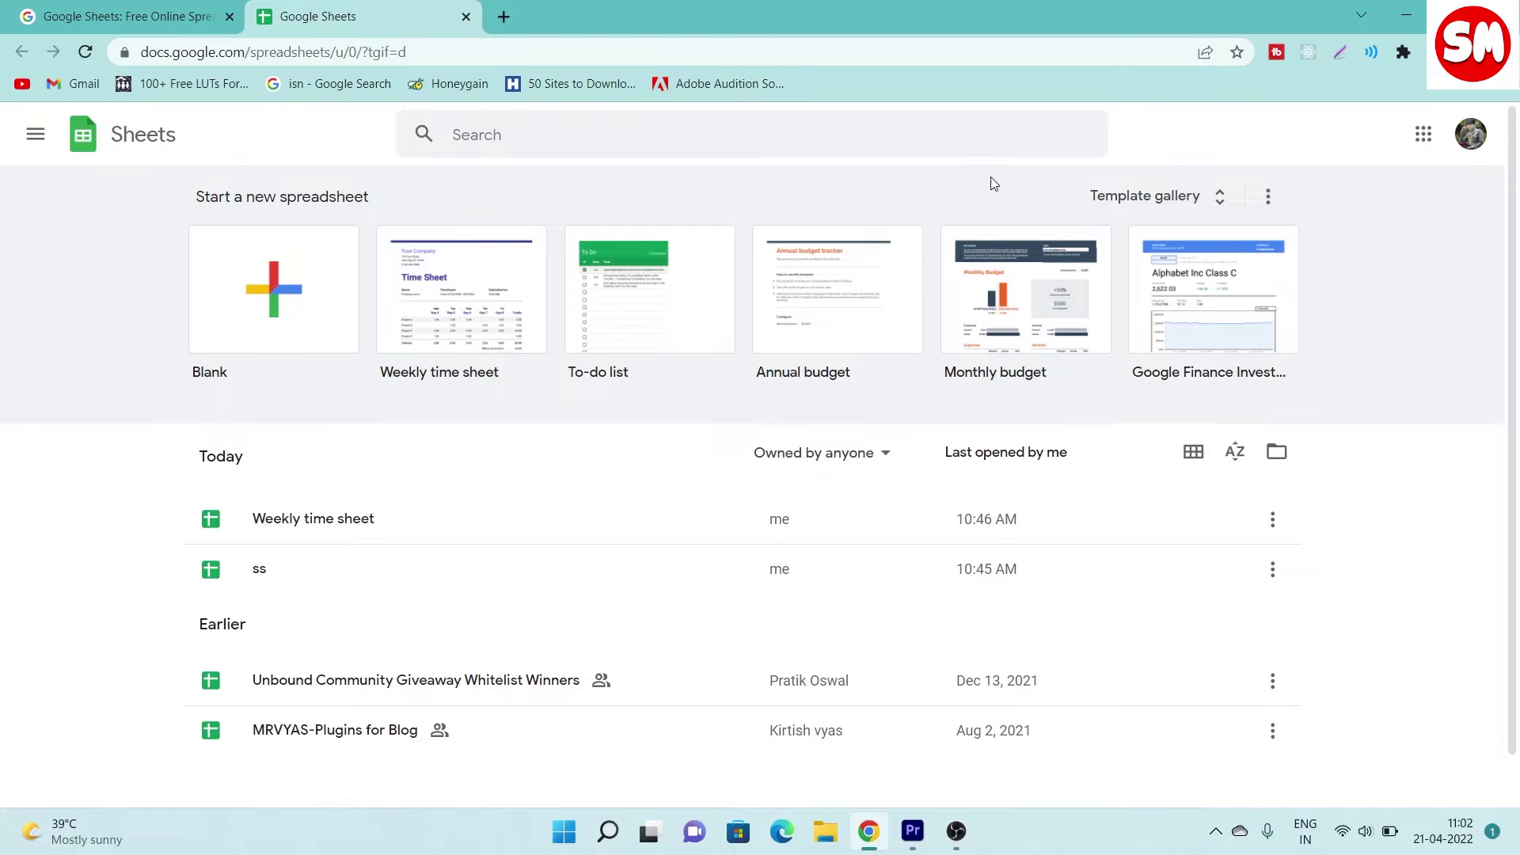
left_click(1117, 203)
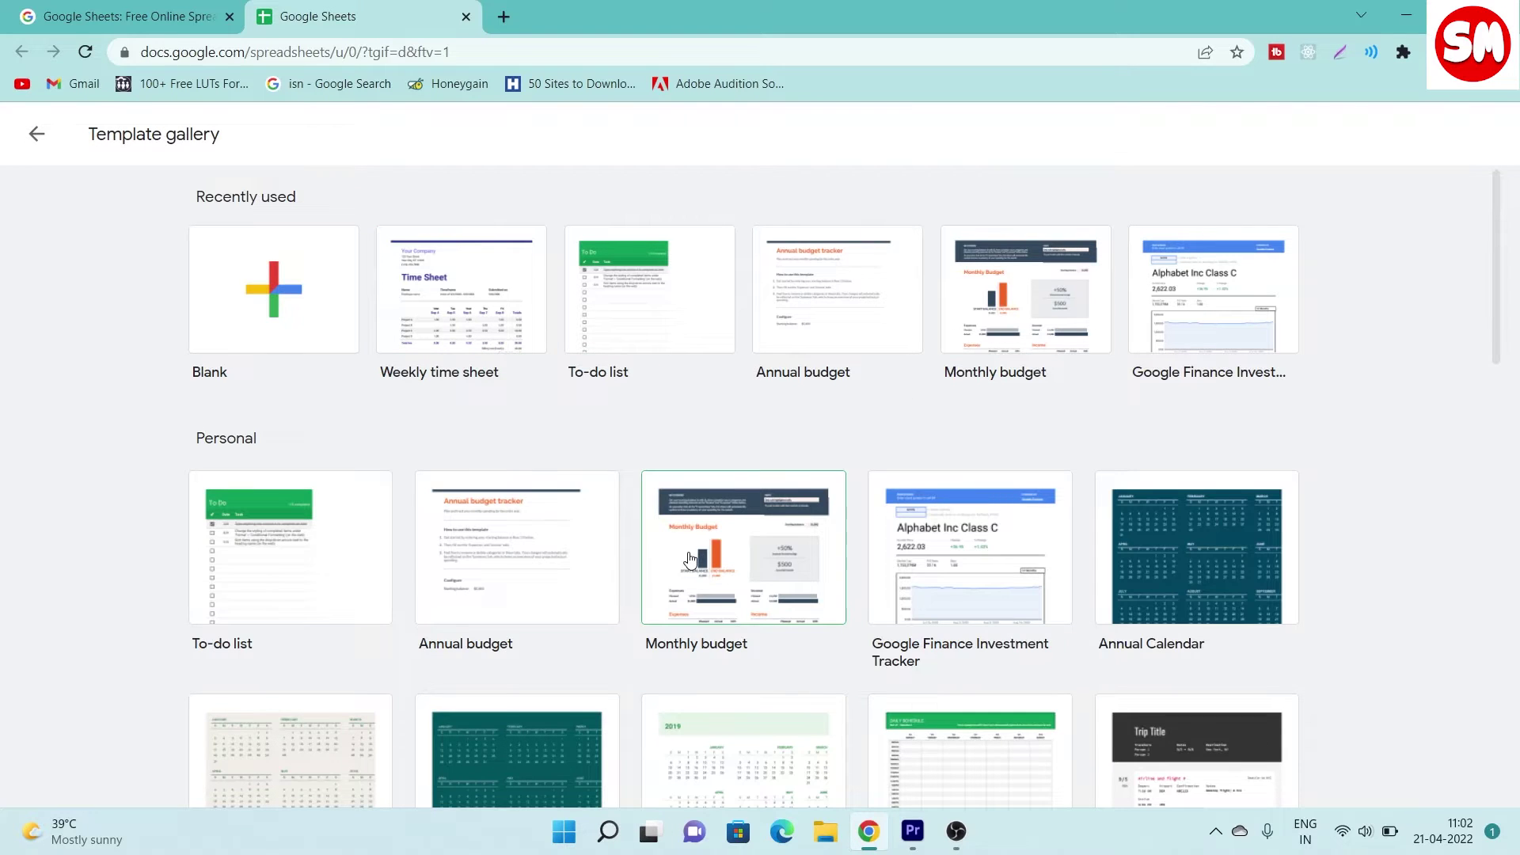
Browse the template gallery and create a spreadsheet from the Annual budget template.
scroll(689, 560, "down", 2)
scroll(690, 559, "down", 2)
scroll(690, 560, "down", 1)
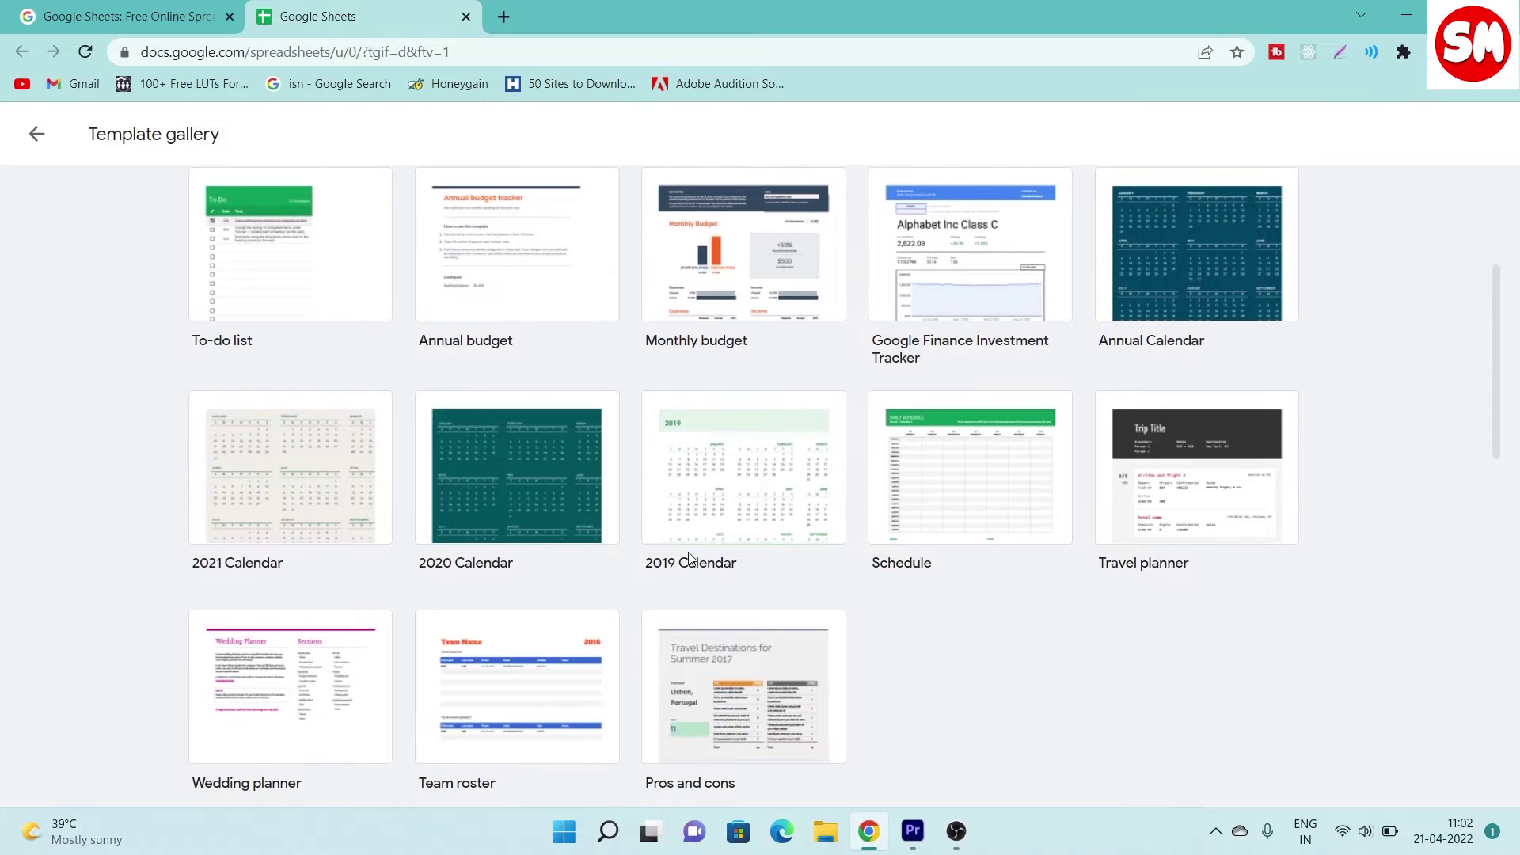
scroll(688, 560, "up", 2)
scroll(688, 554, "up", 2)
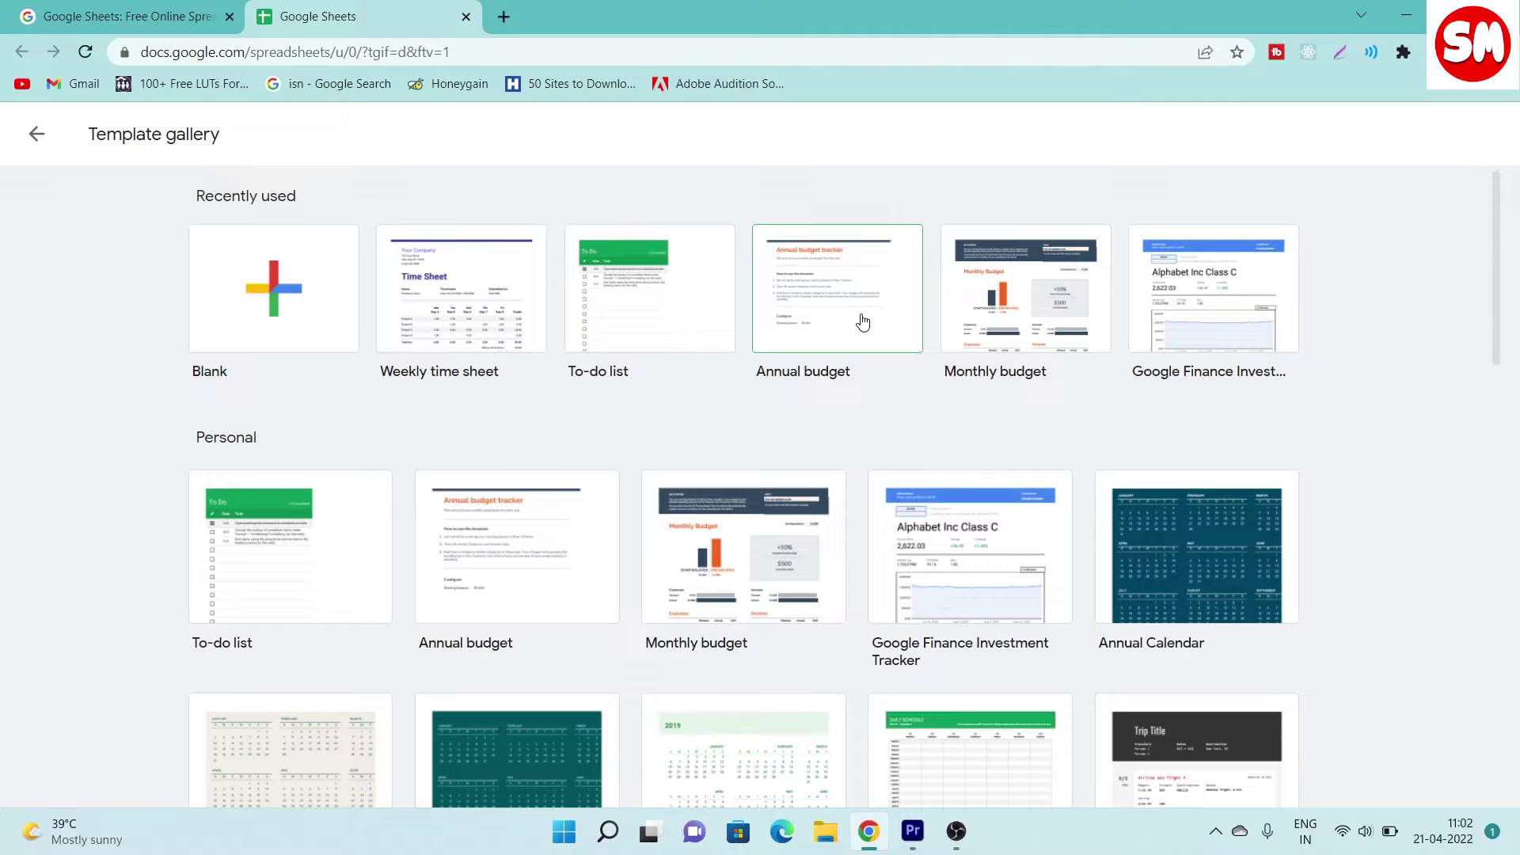
left_click(863, 321)
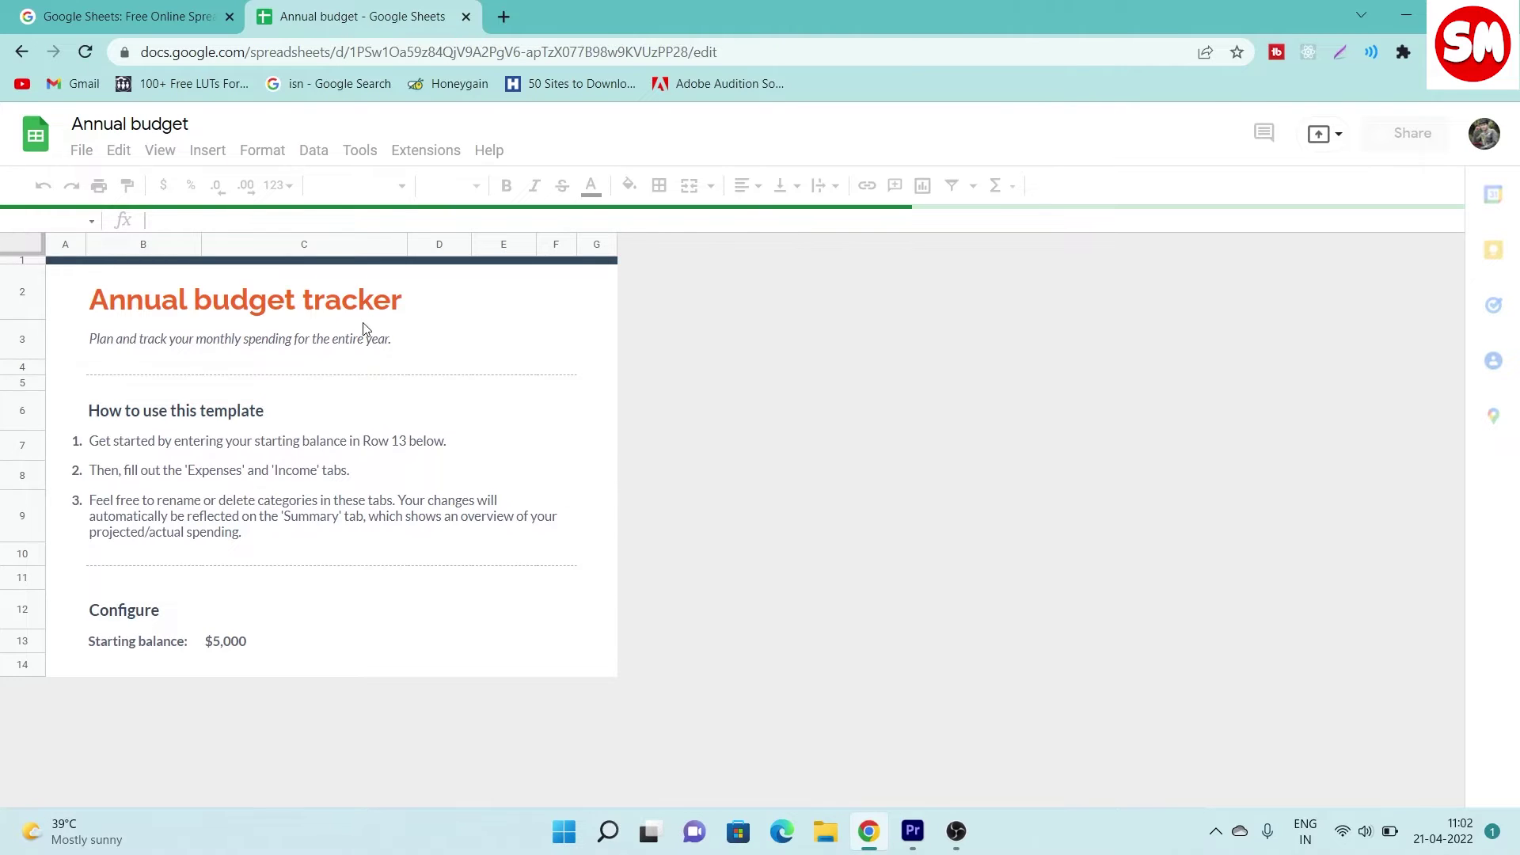
left_click(89, 161)
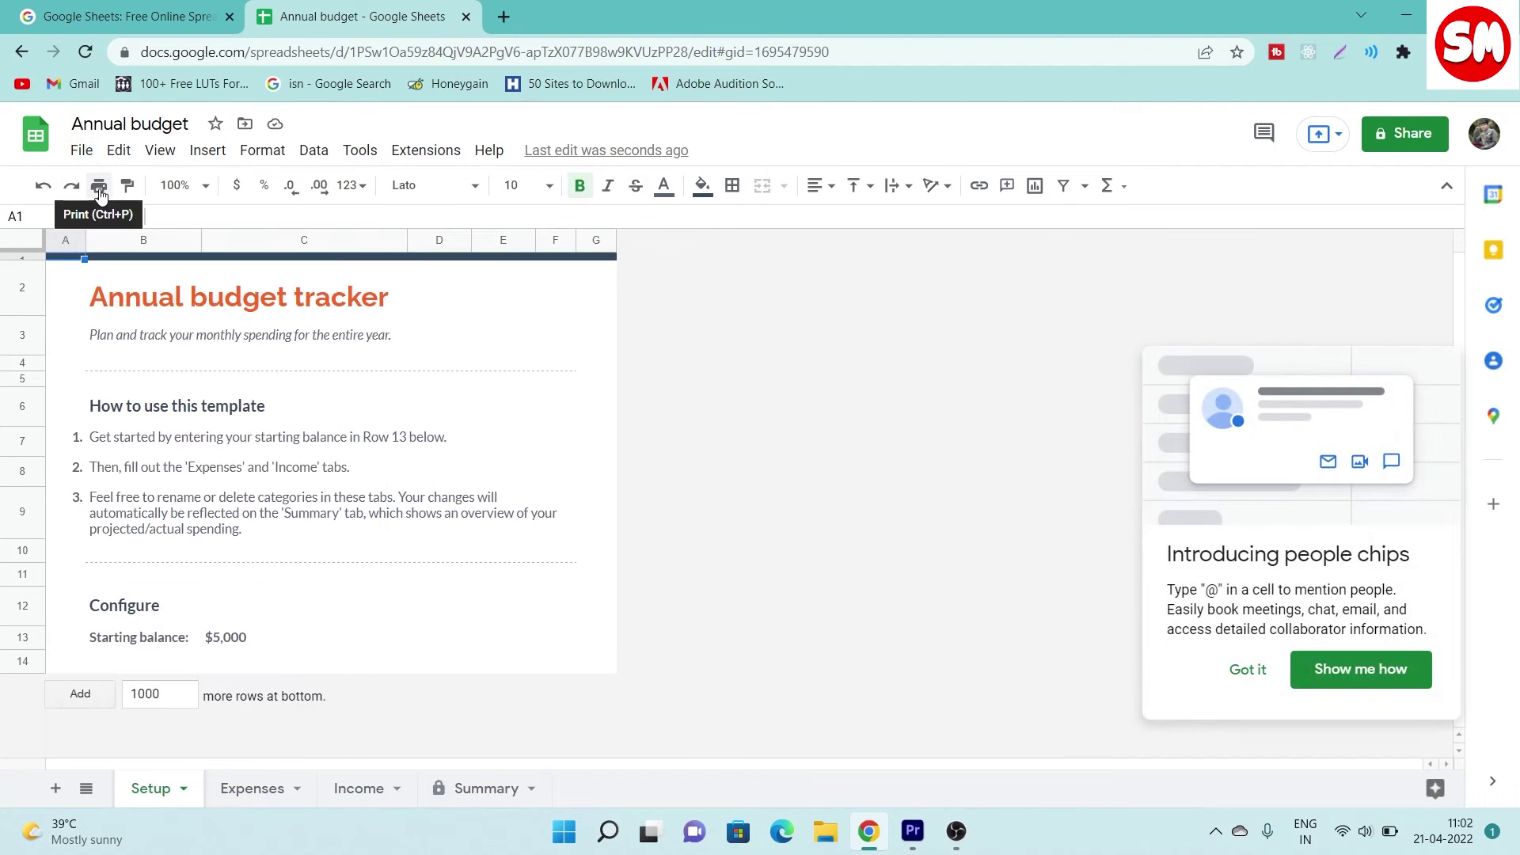
left_click(86, 152)
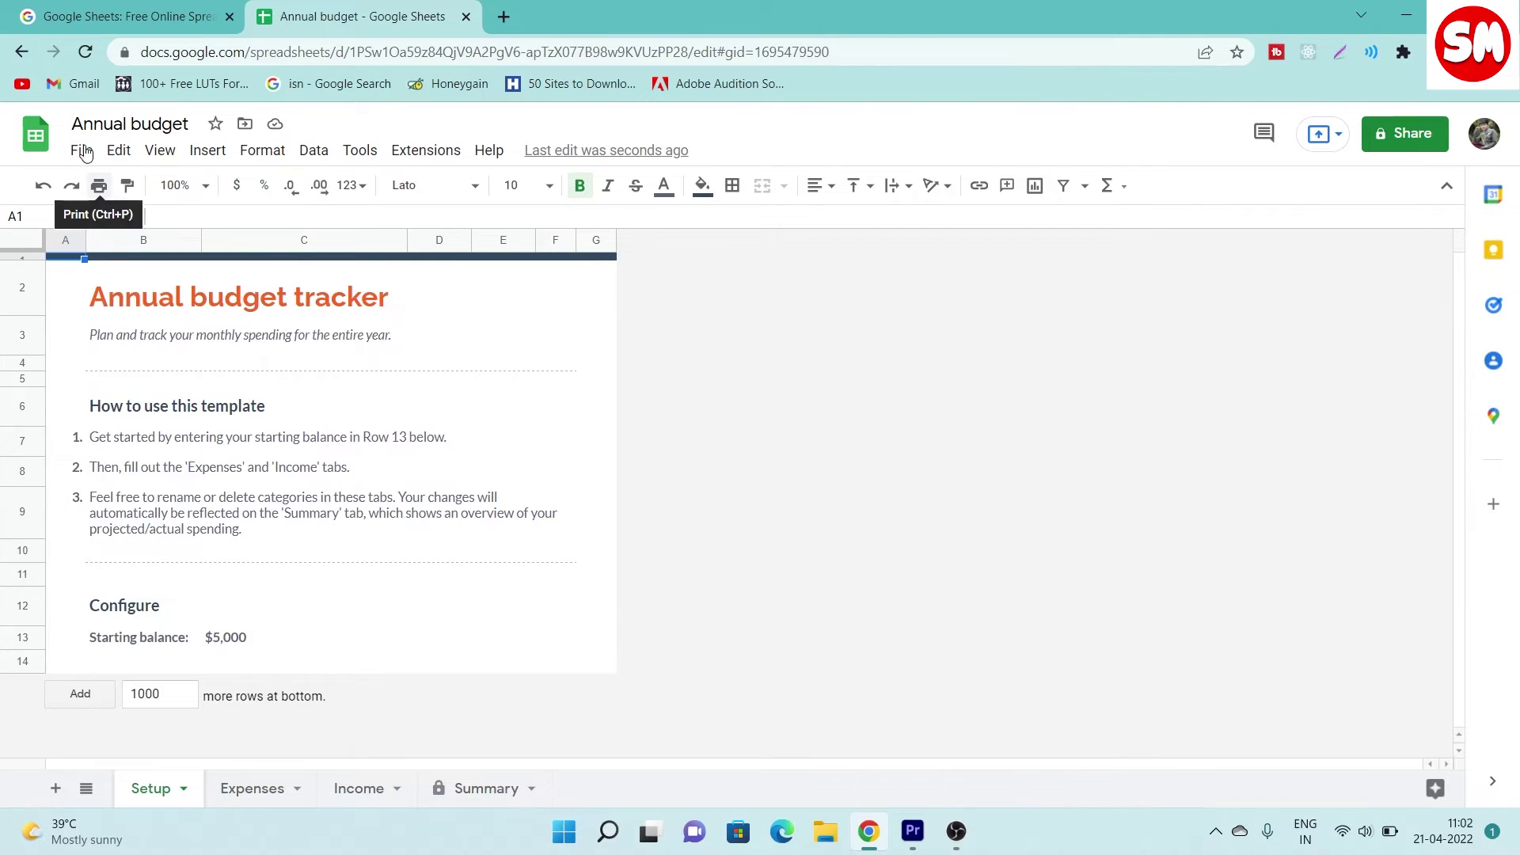
left_click(83, 153)
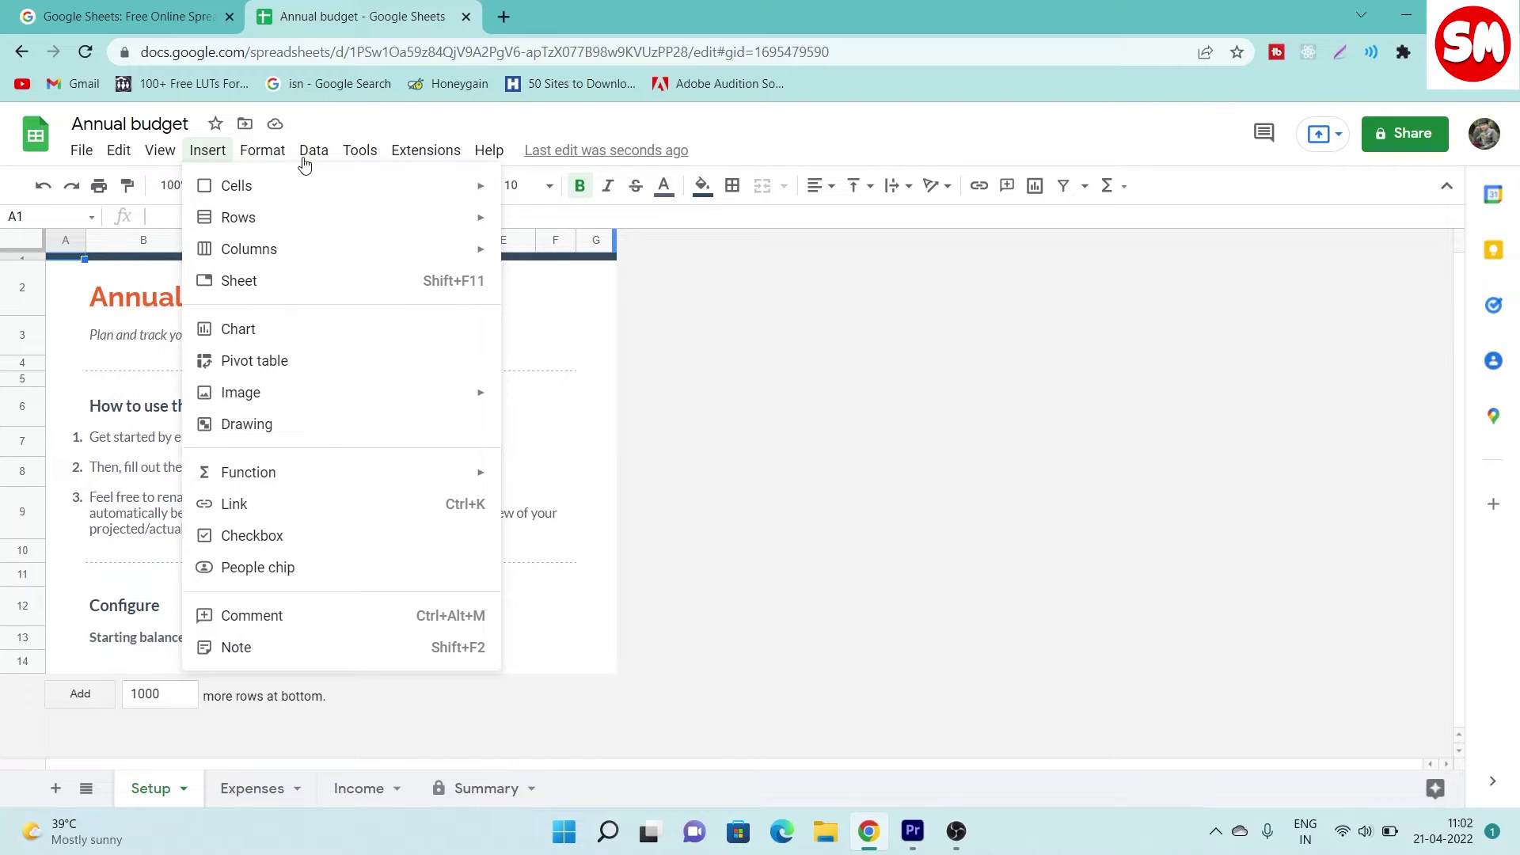
mouse_move(359, 150)
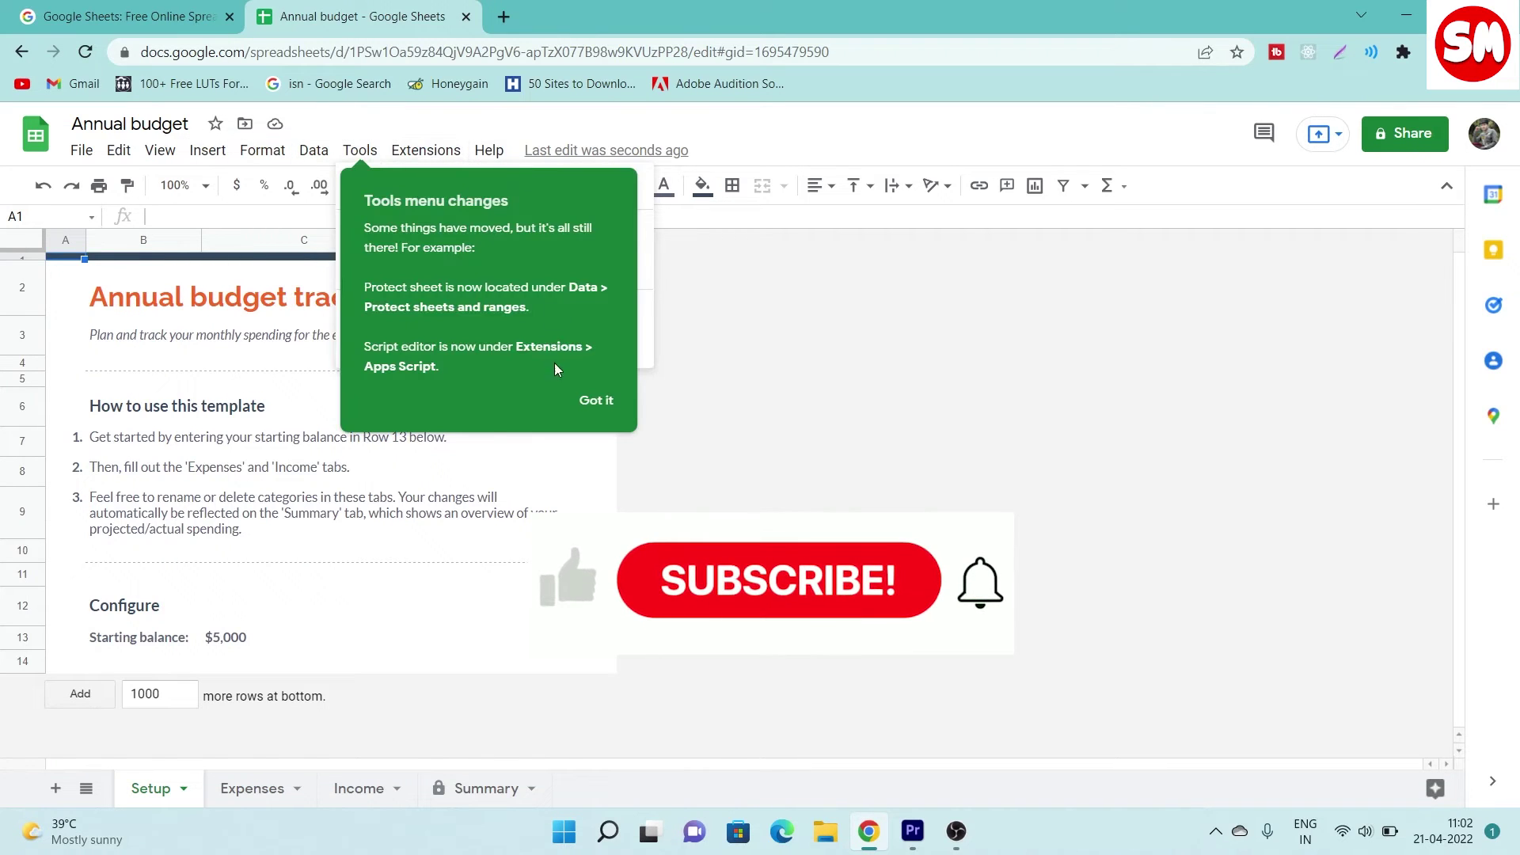
left_click(596, 400)
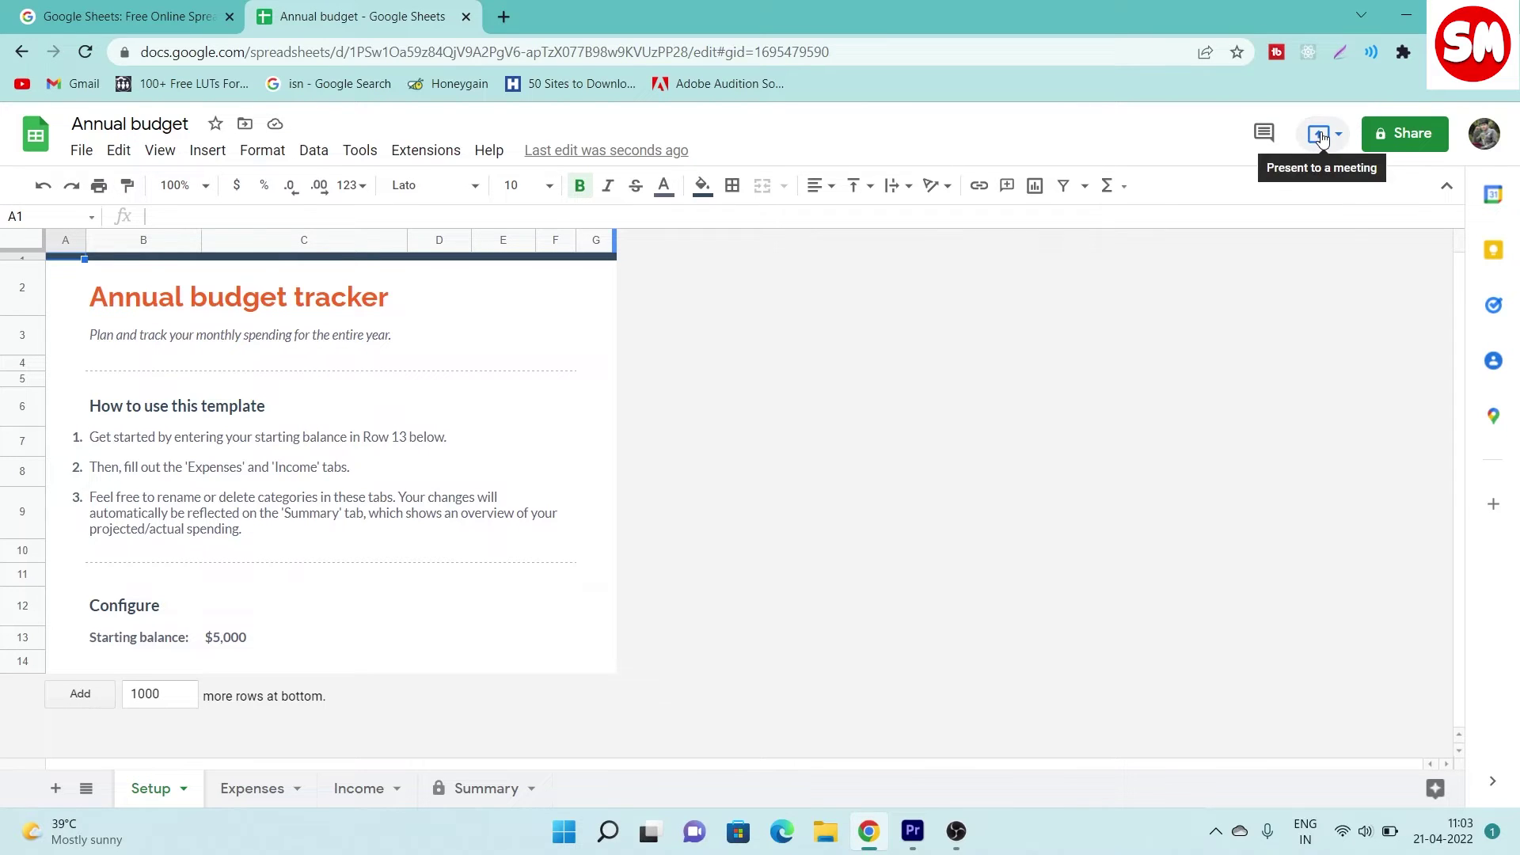
left_click(1319, 136)
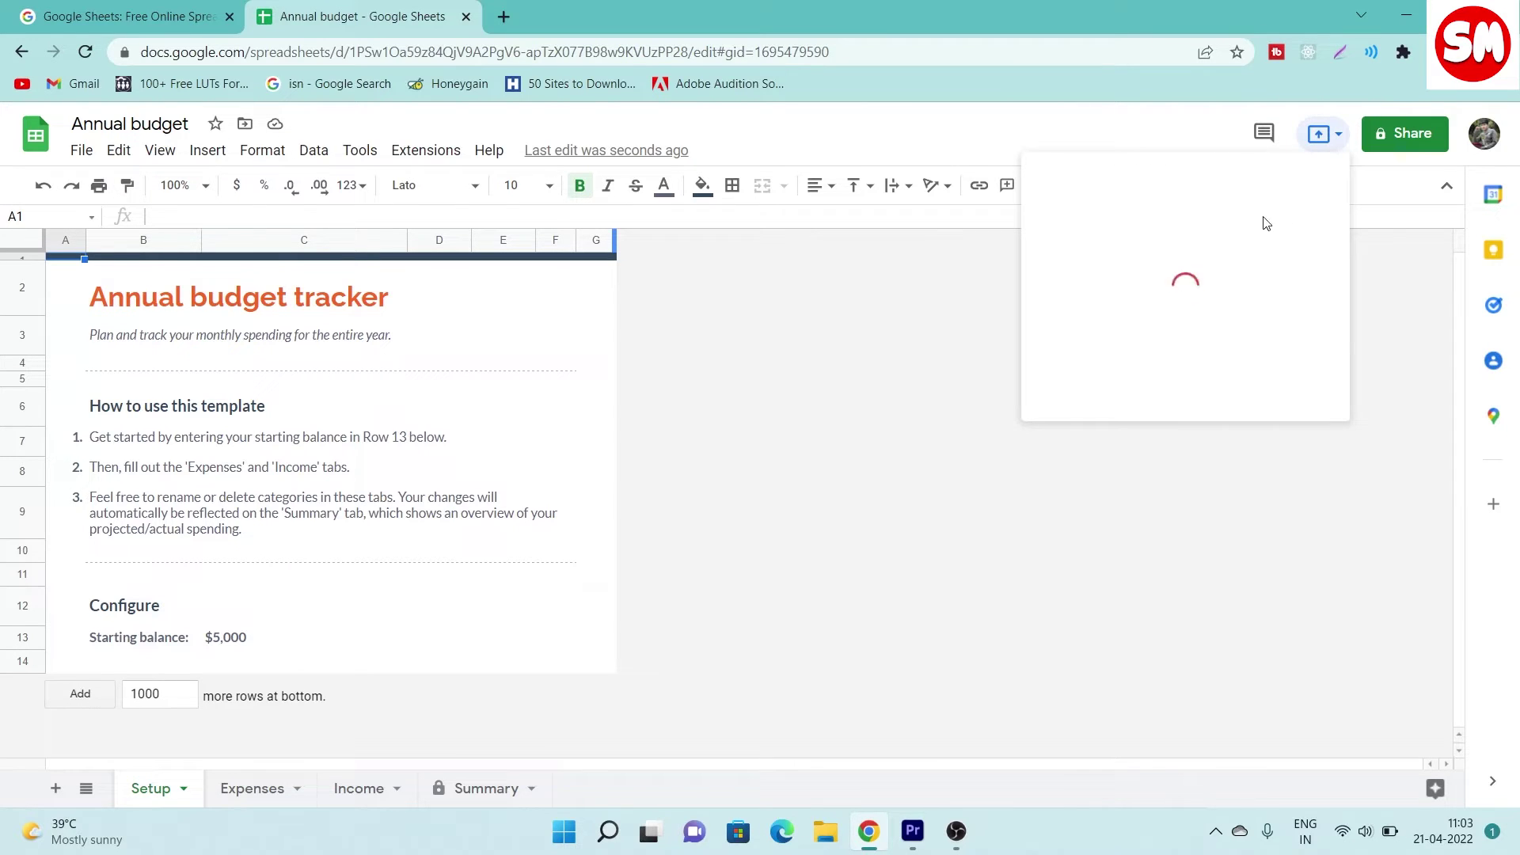
left_click(1408, 306)
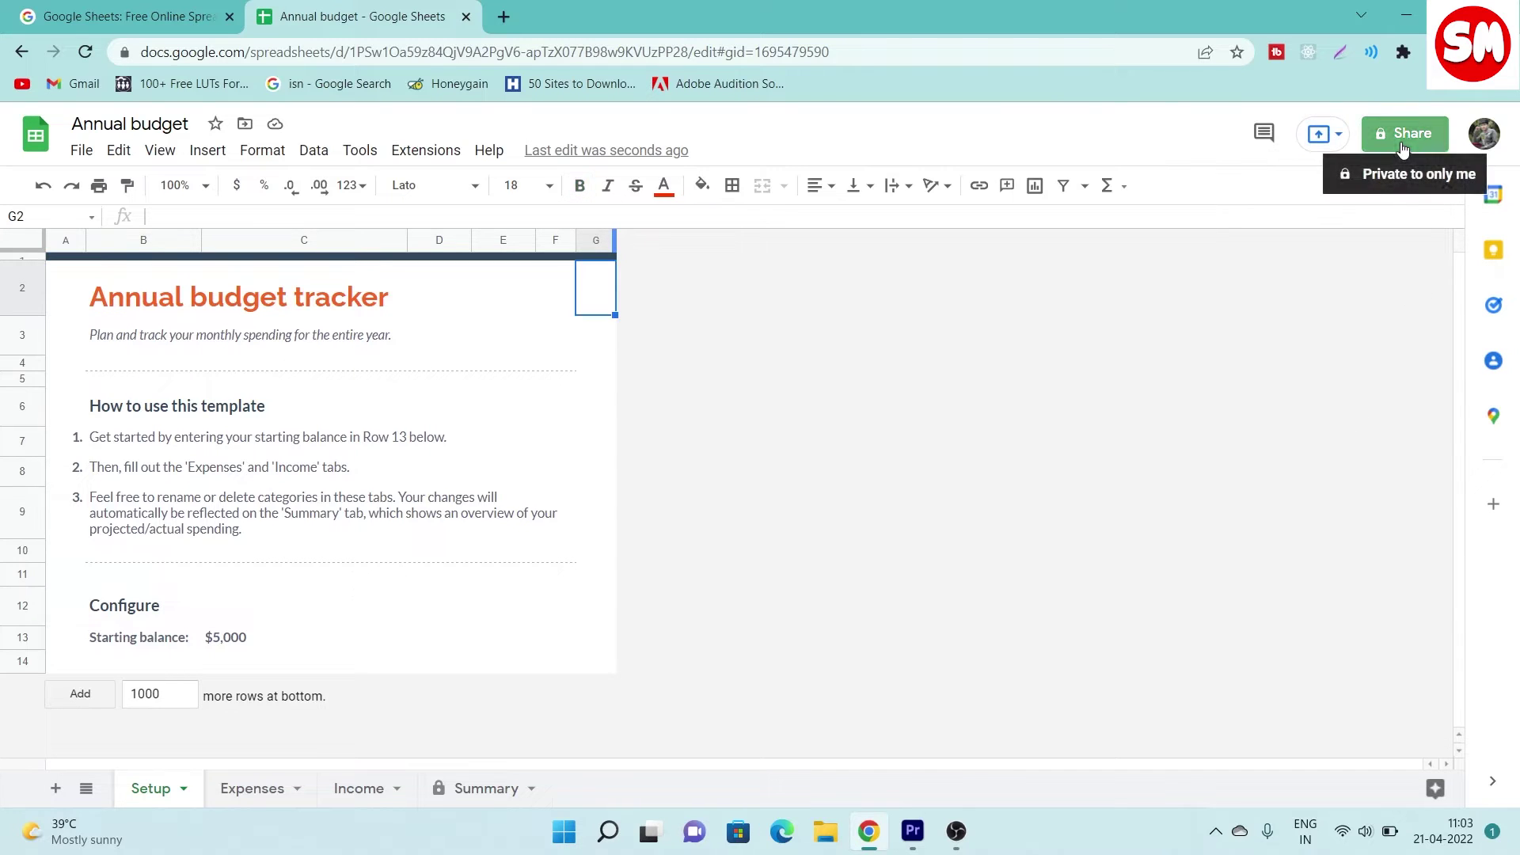
left_click(1402, 147)
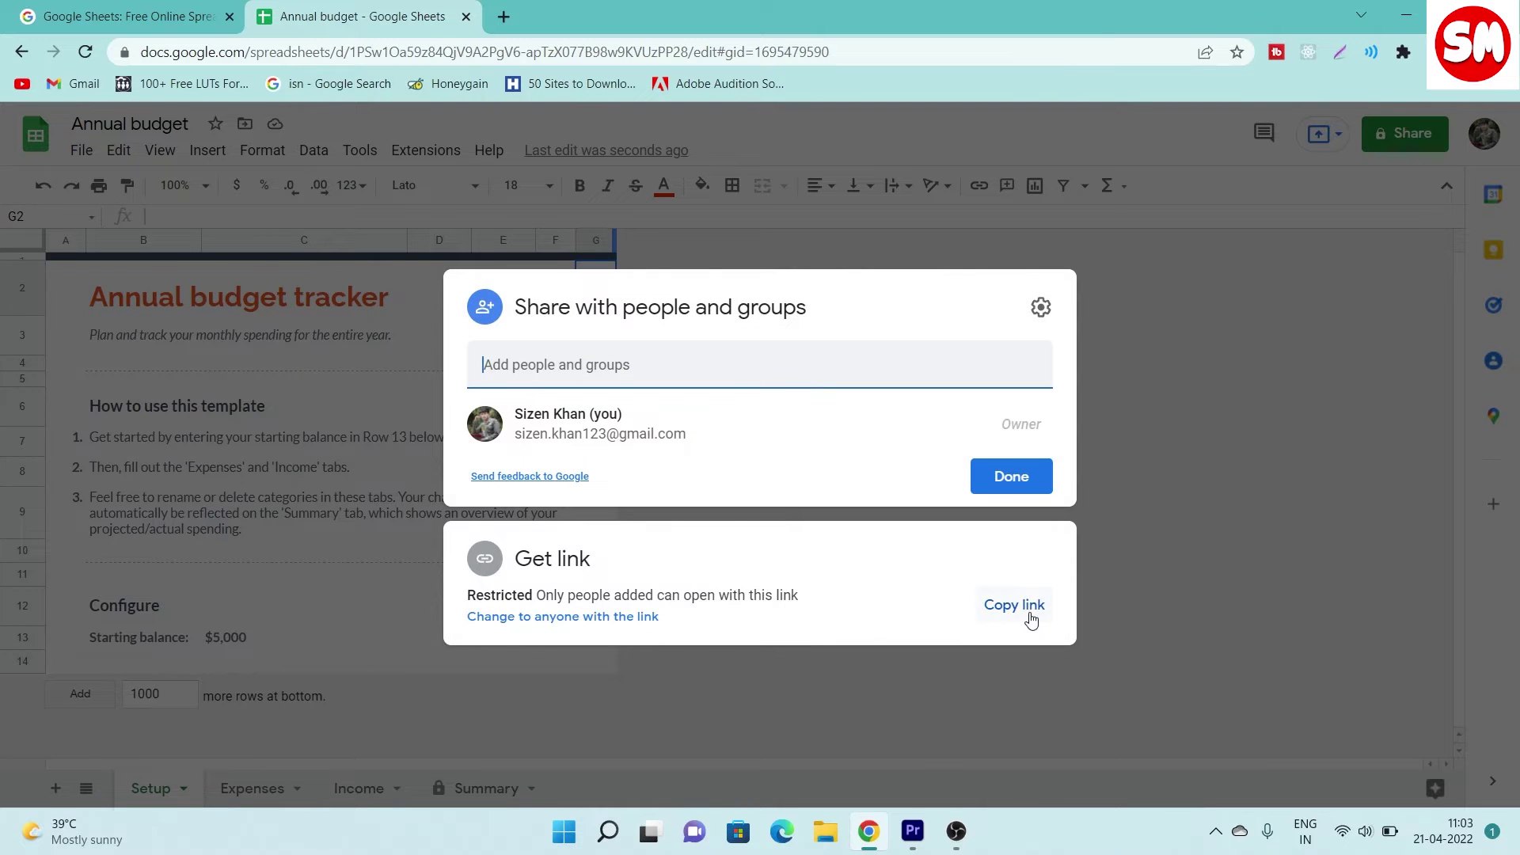
left_click(1270, 333)
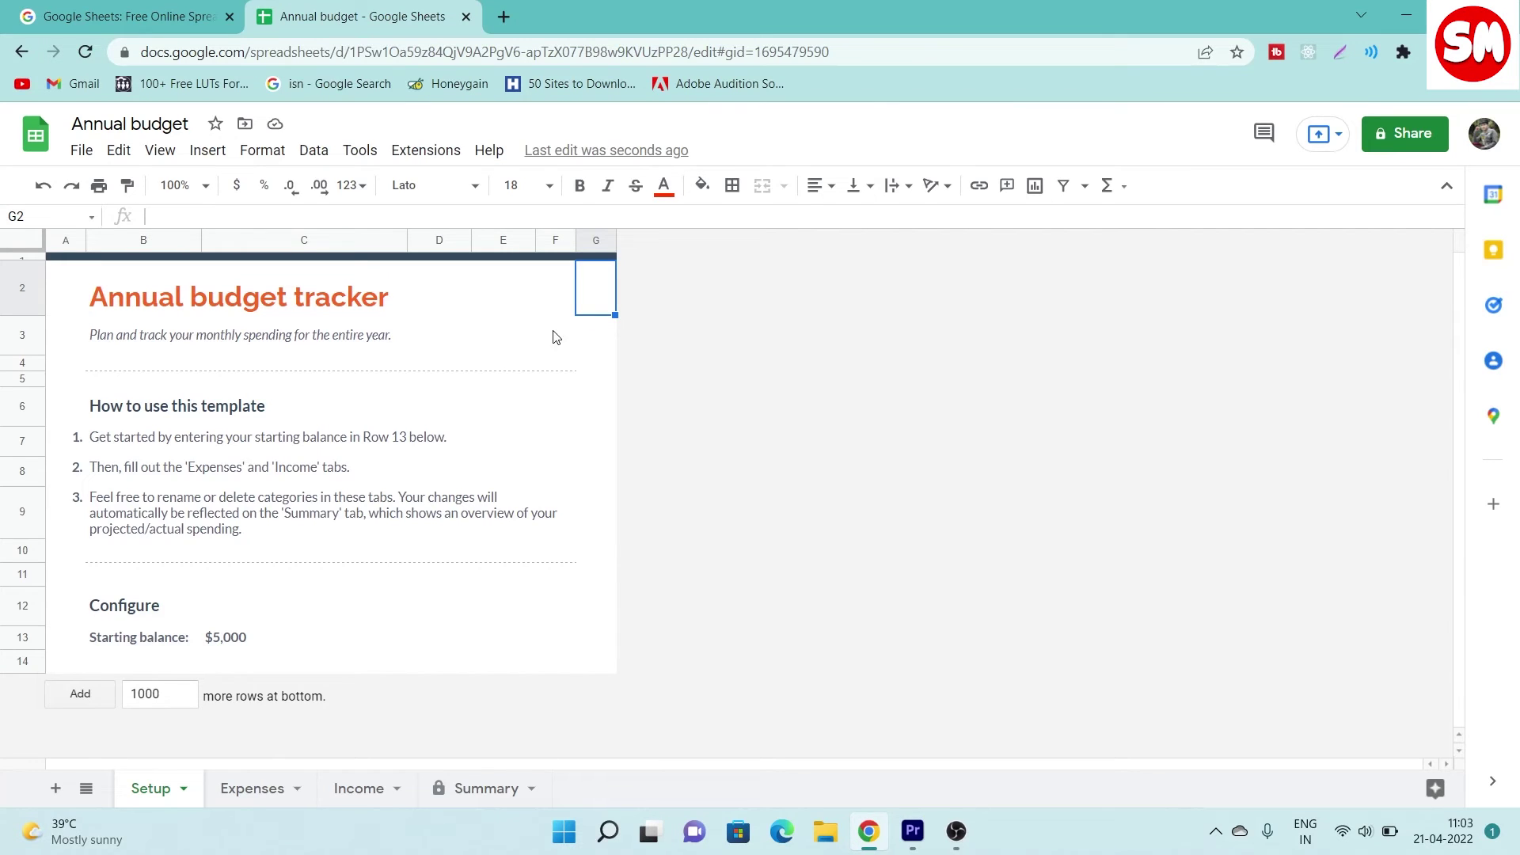
left_click(24, 49)
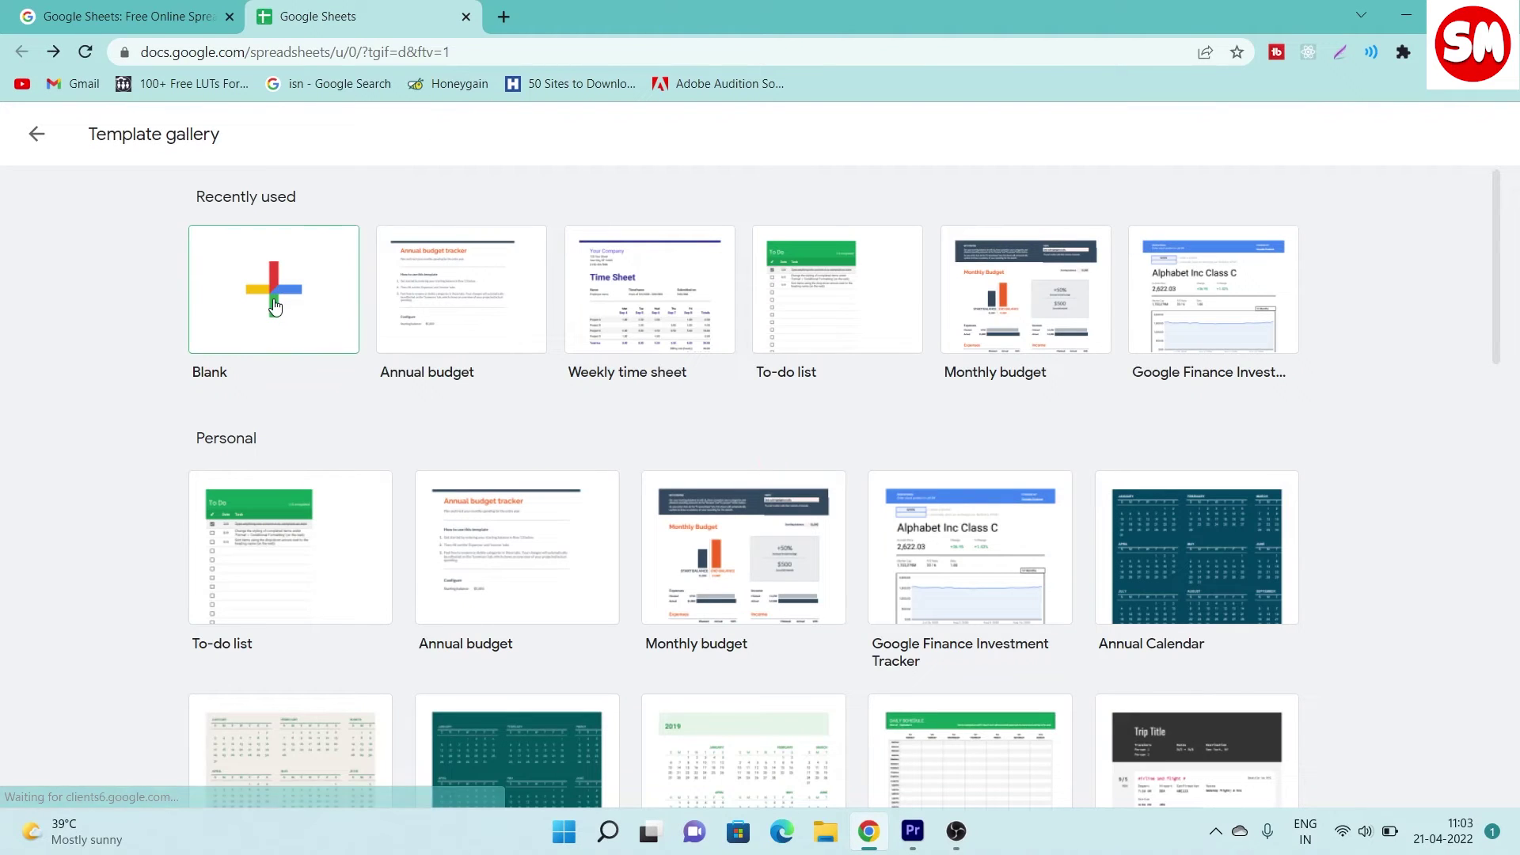
Start a blank spreadsheet, enter 'gagga' in A1 and 'jja' in B1, then go back.
left_click(273, 297)
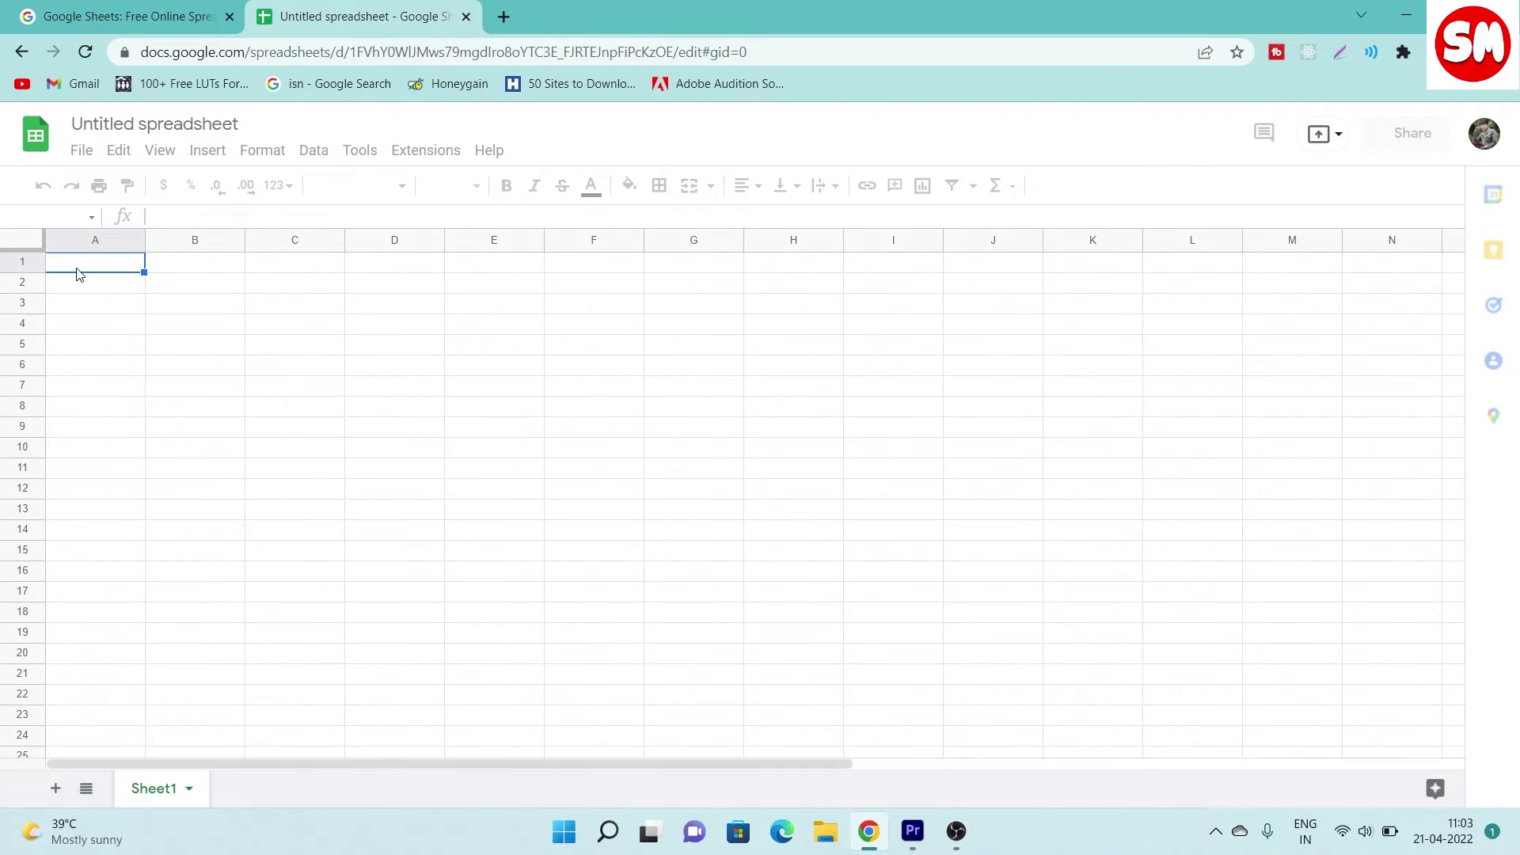
type("gagga")
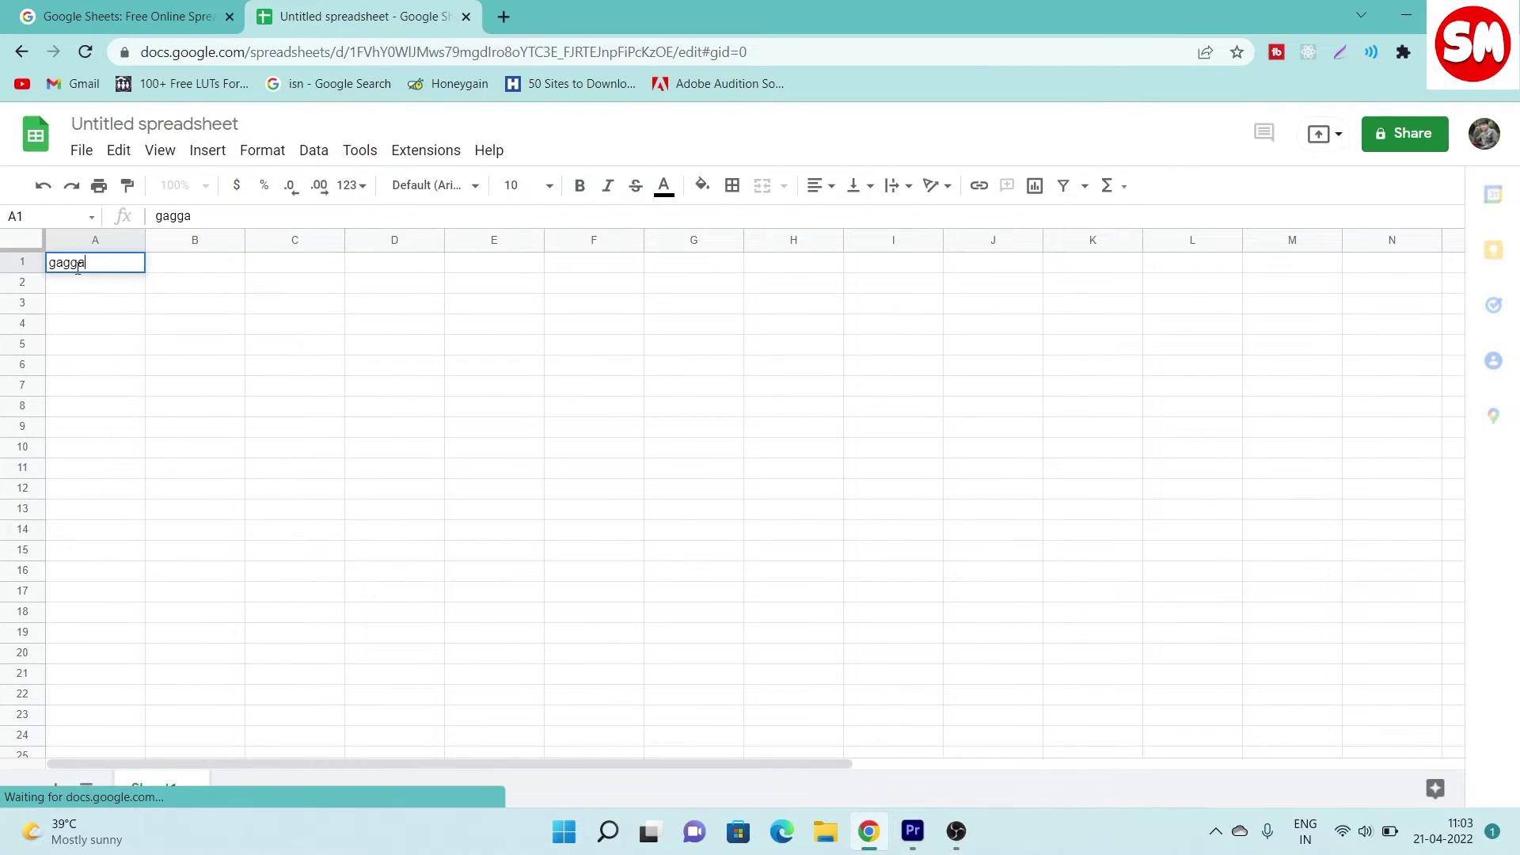
left_click(169, 267)
type("jja")
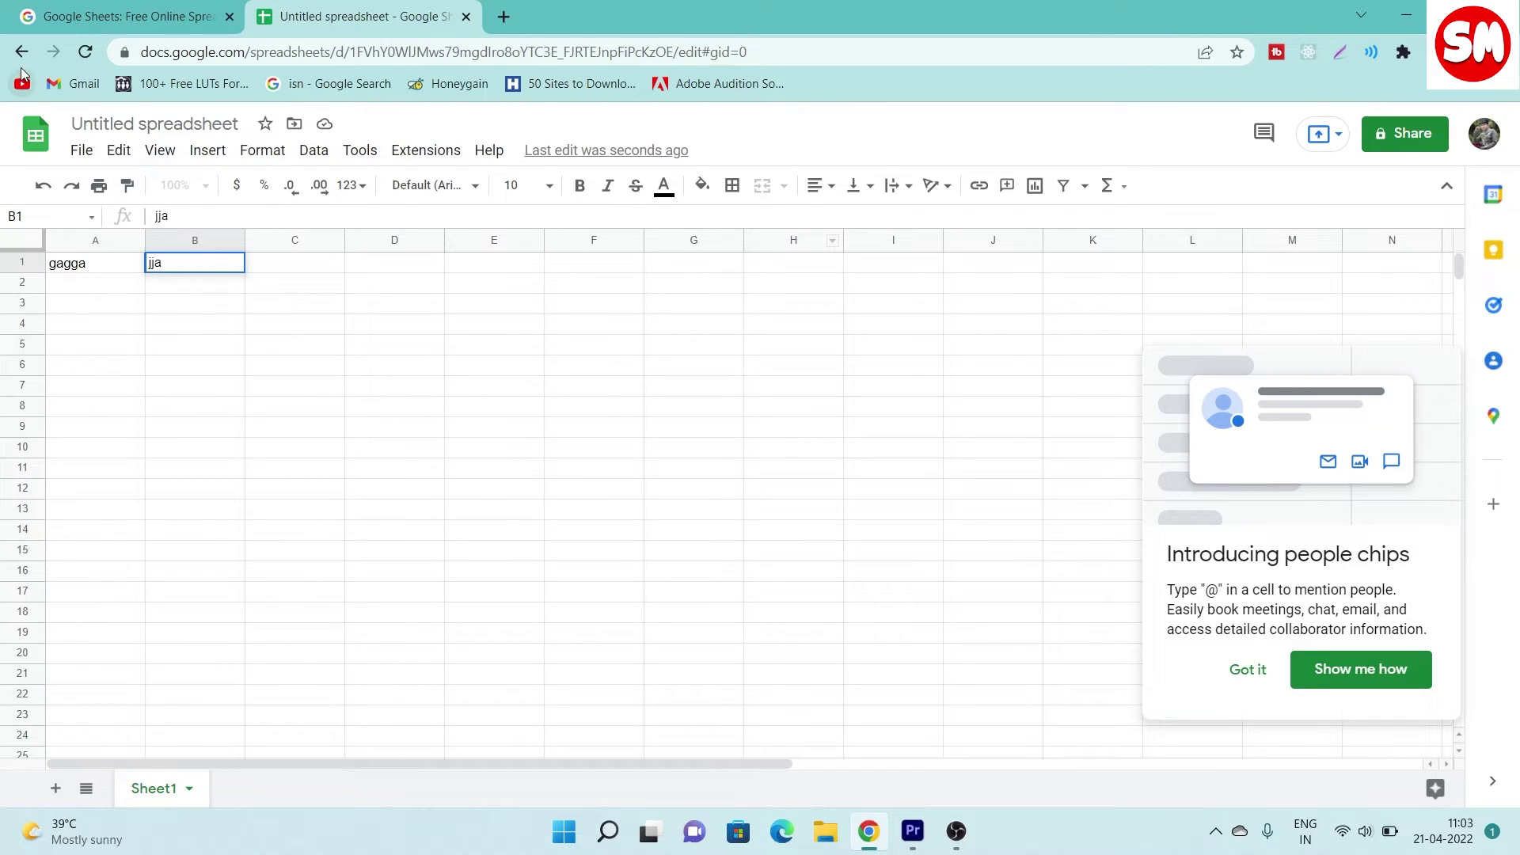
left_click(21, 51)
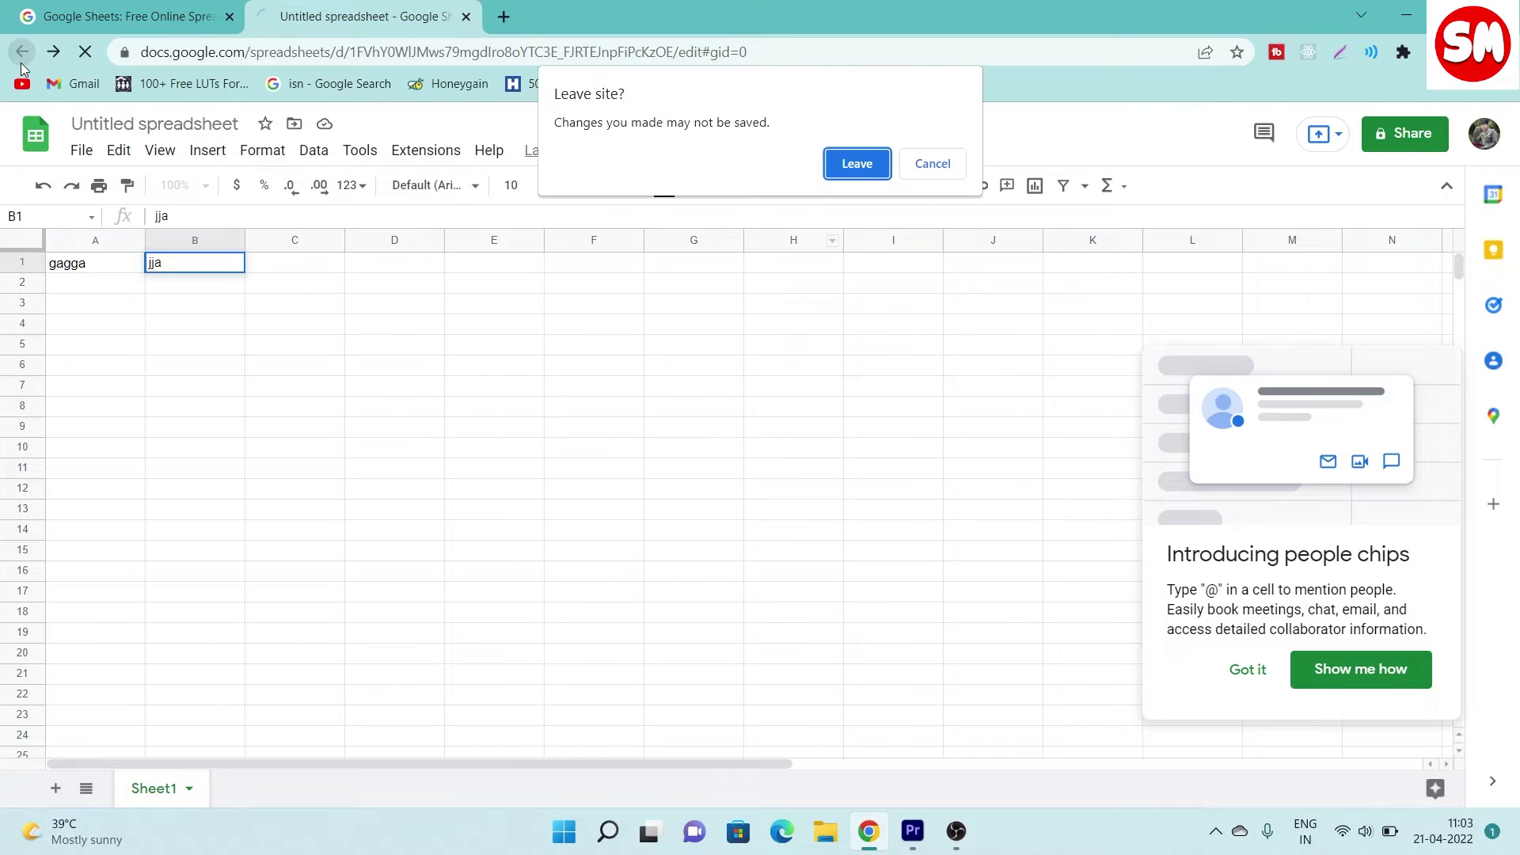
Leave the unsaved spreadsheet, switch to Google Docs and start a document from the Report template.
left_click(842, 161)
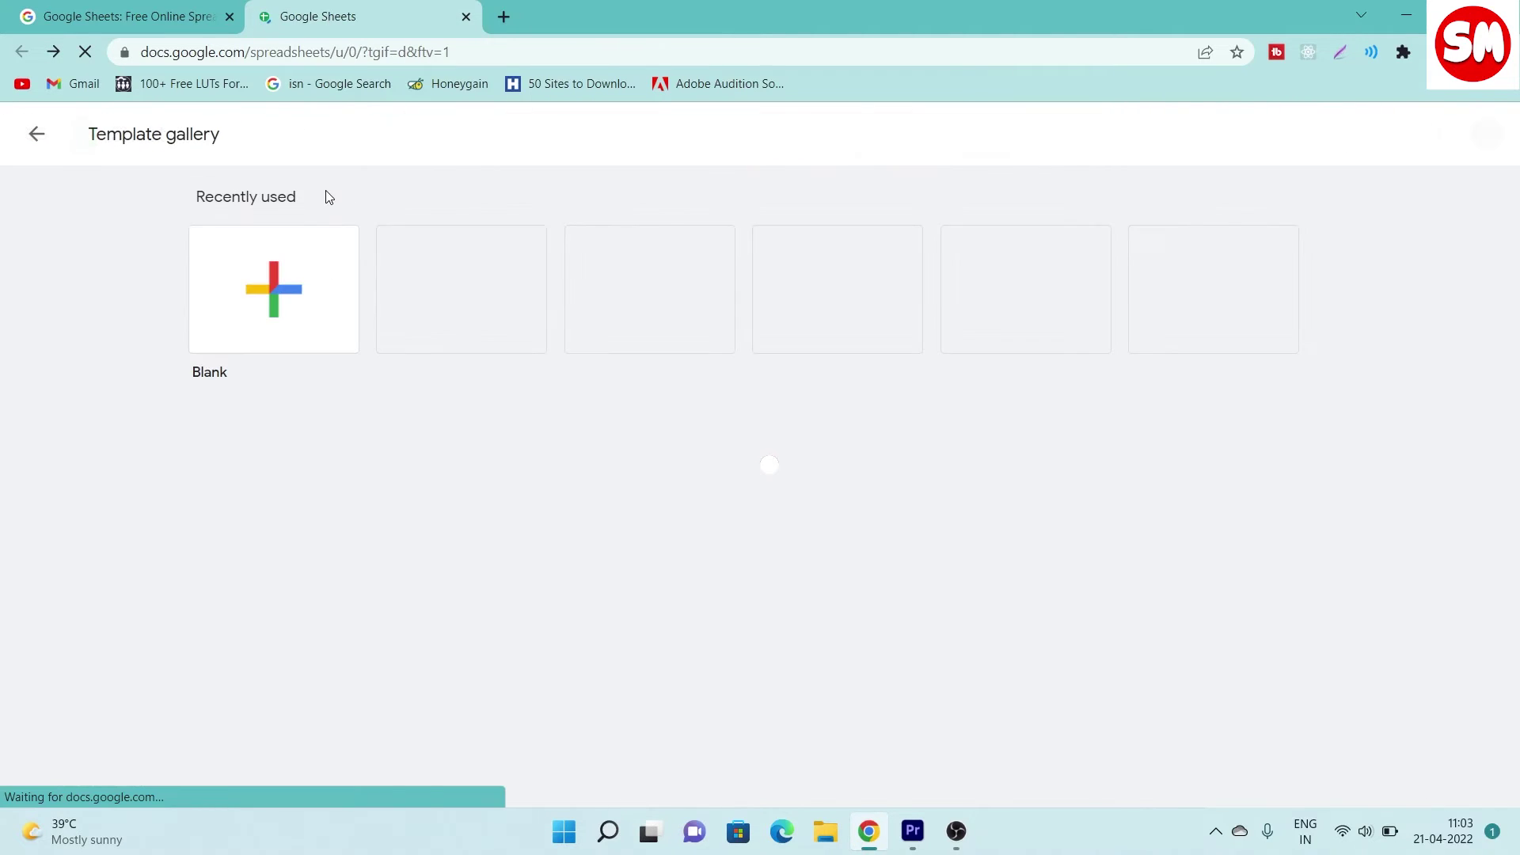
left_click(45, 149)
left_click(40, 136)
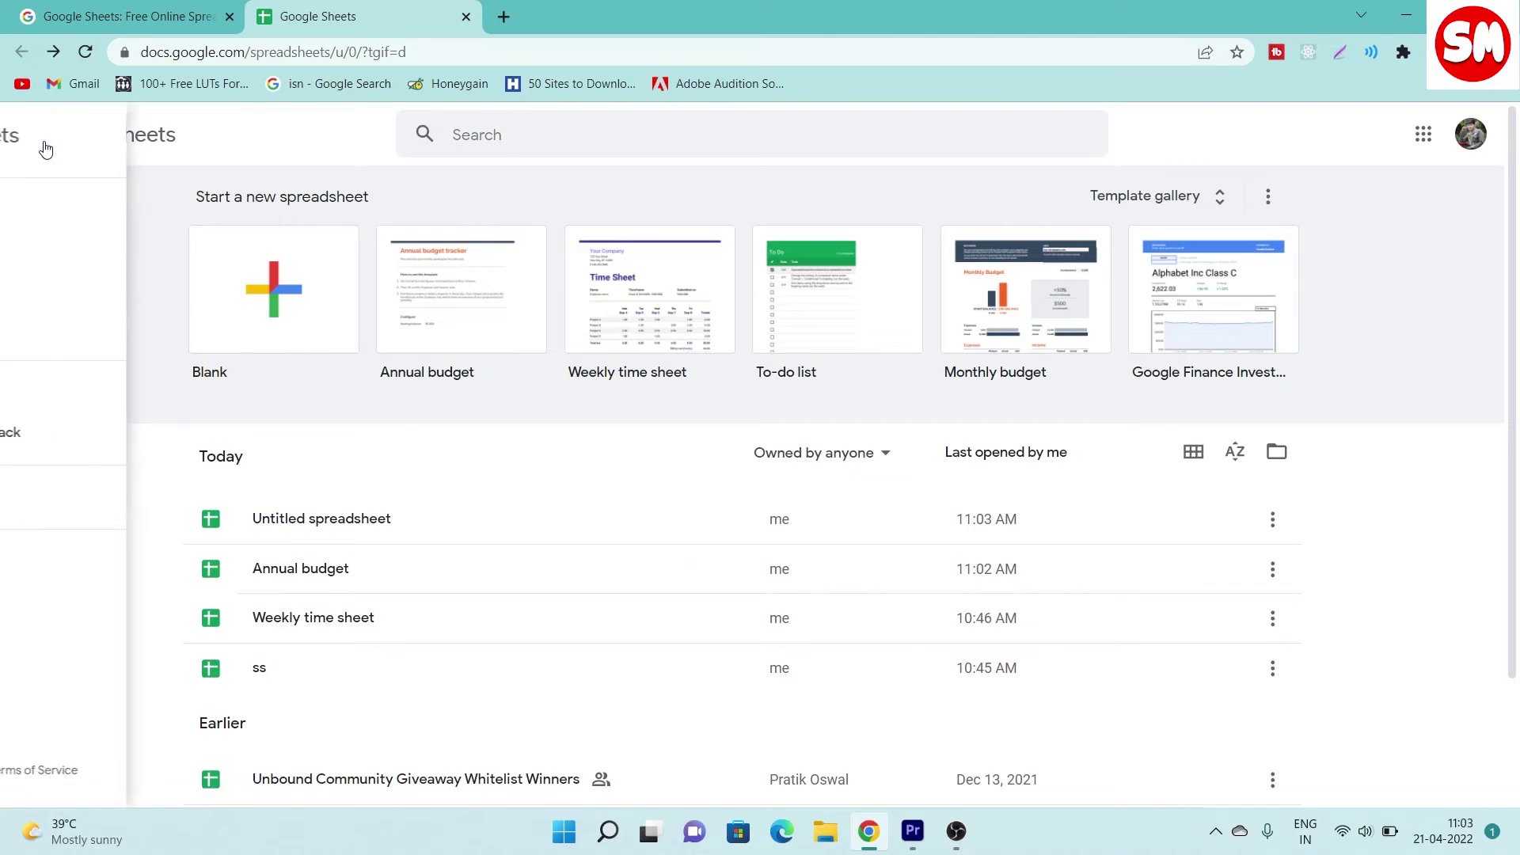
left_click(80, 212)
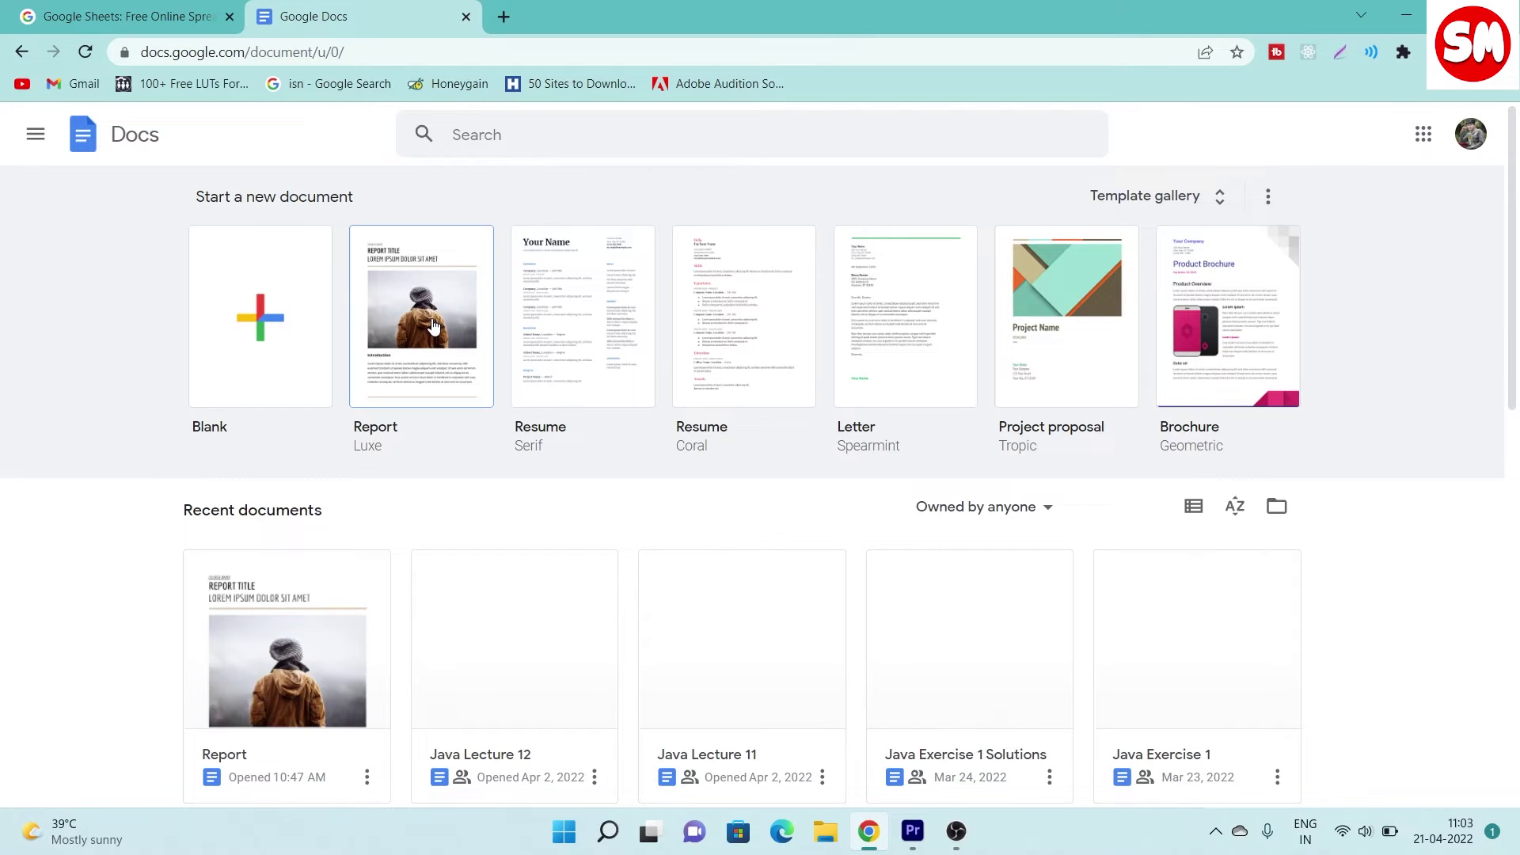
left_click(769, 465)
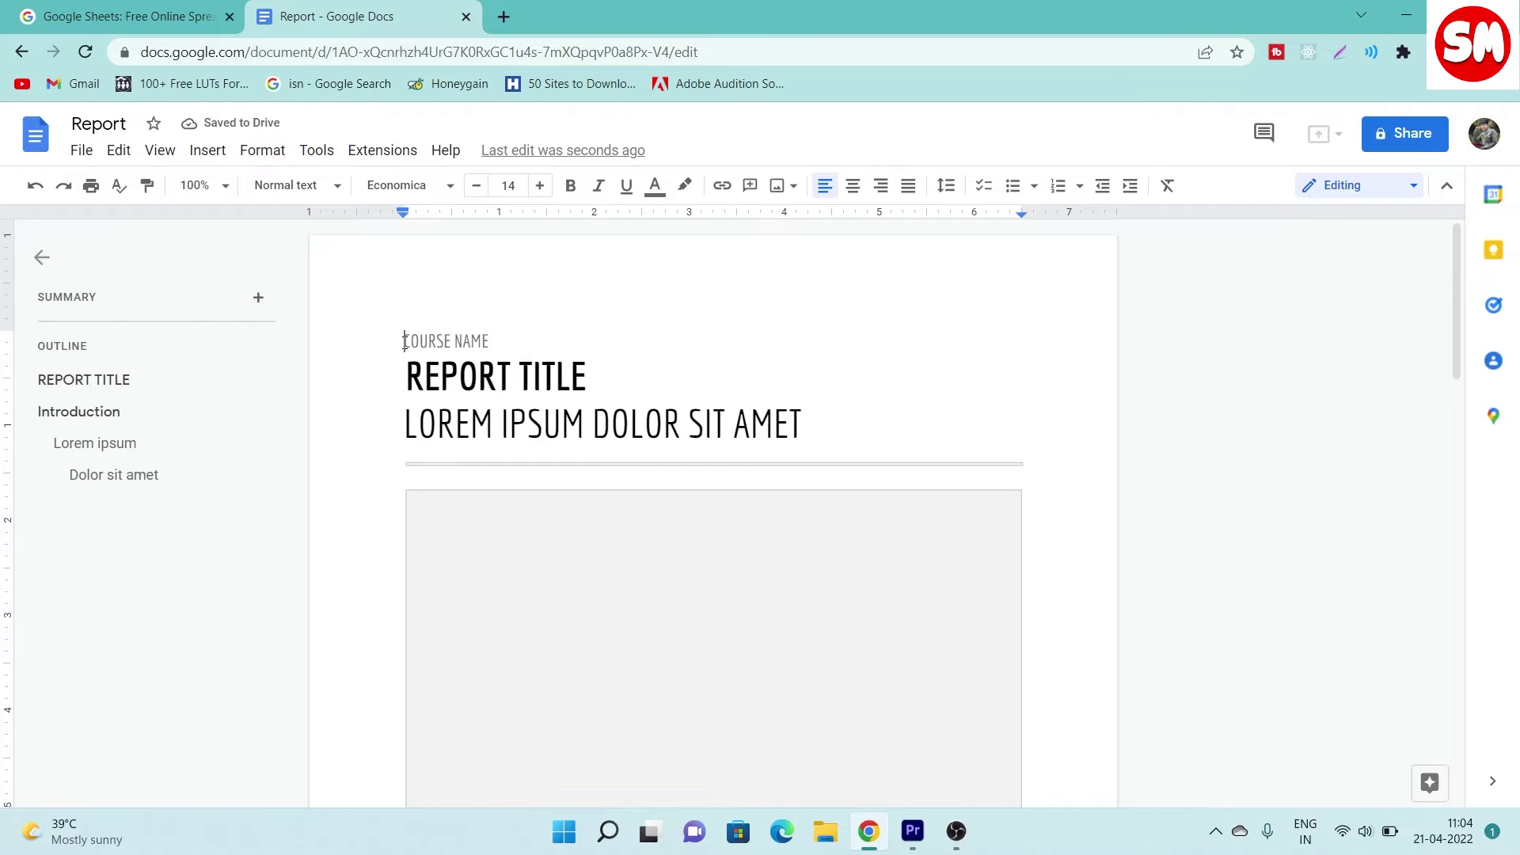
Replace the COURSE NAME line with 'Sizen me3ntor' and make it bold, italic and underlined.
triple_click(508, 349)
type("siz")
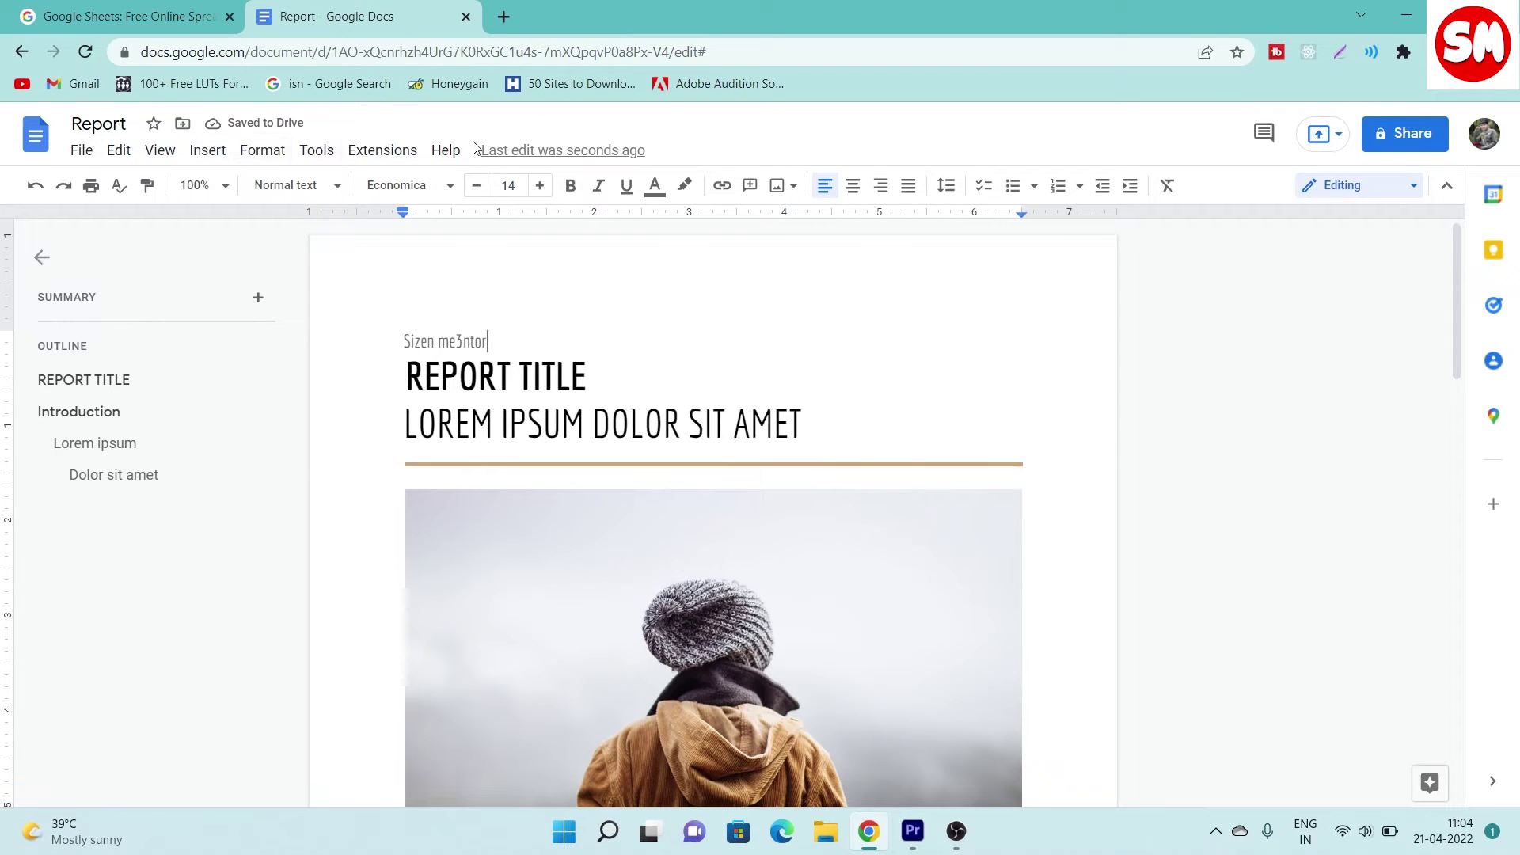
left_click_drag(404, 338, 497, 330)
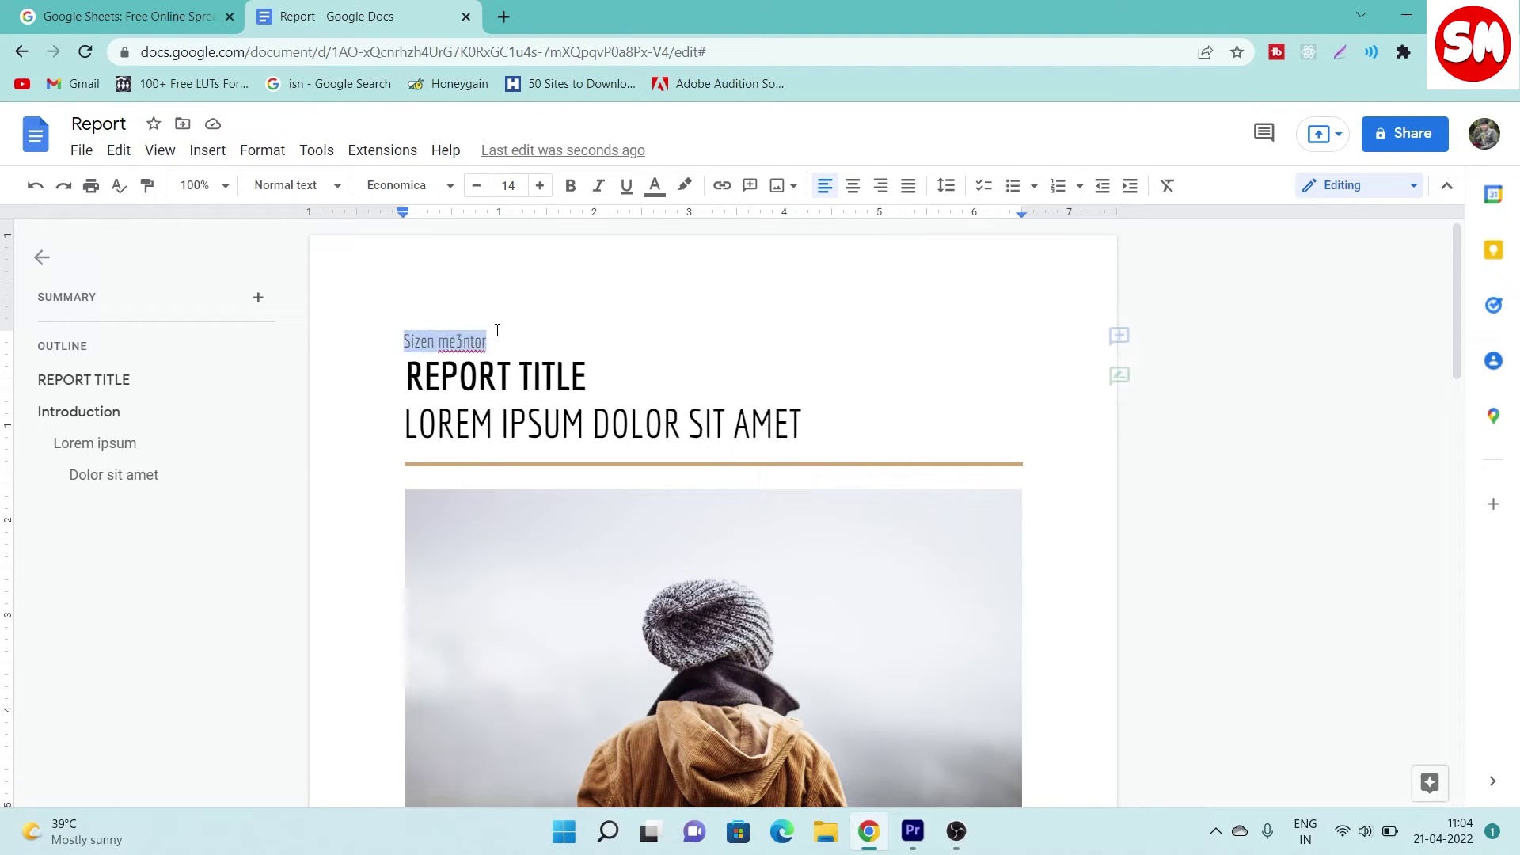
left_click(573, 185)
left_click(599, 185)
left_click(626, 185)
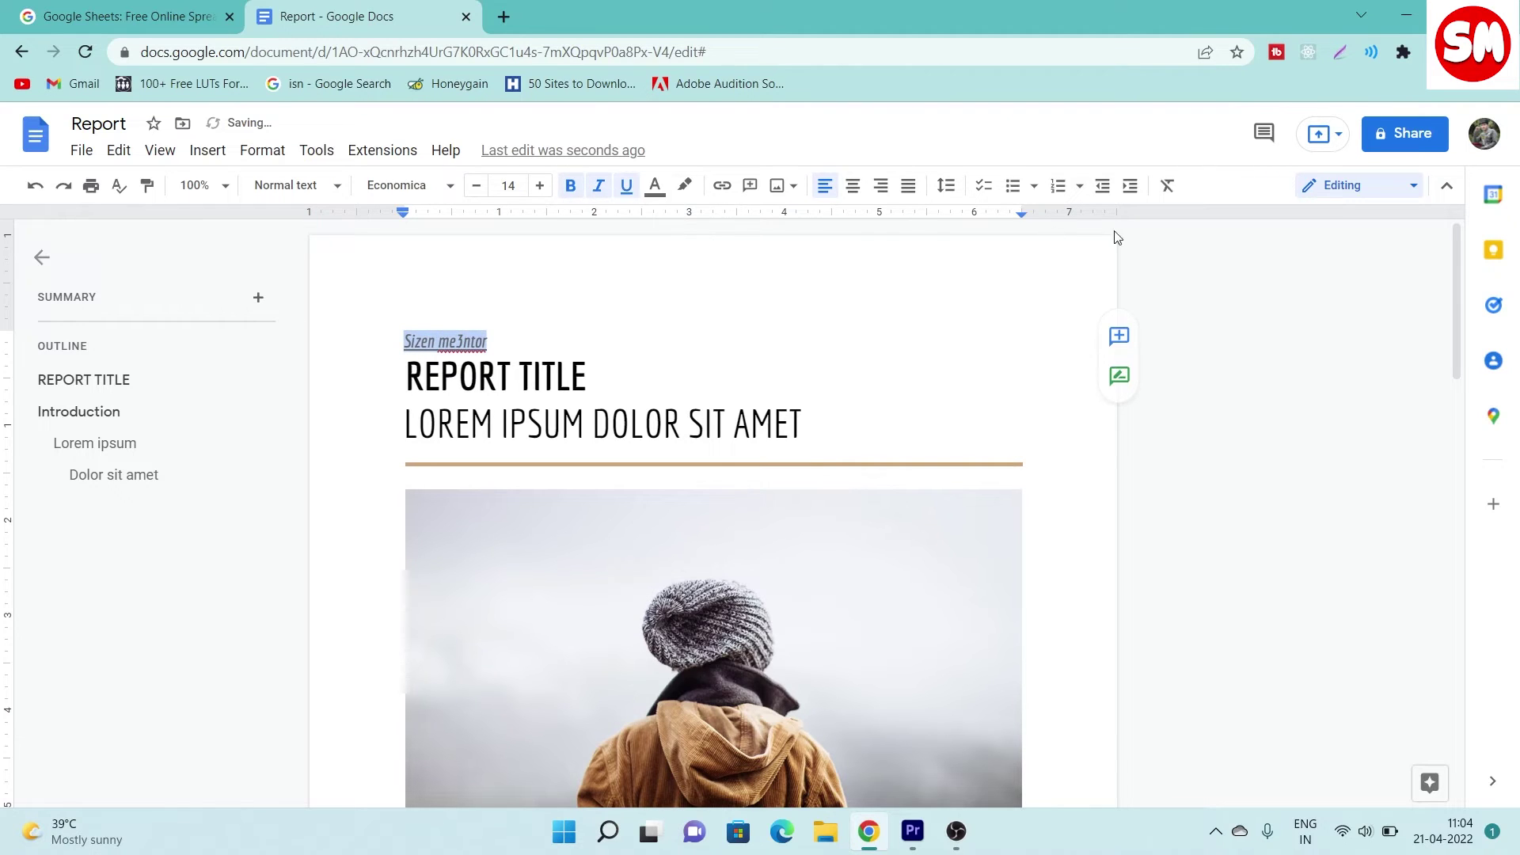
Switch the document to Viewing mode and scroll through it.
left_click(1366, 192)
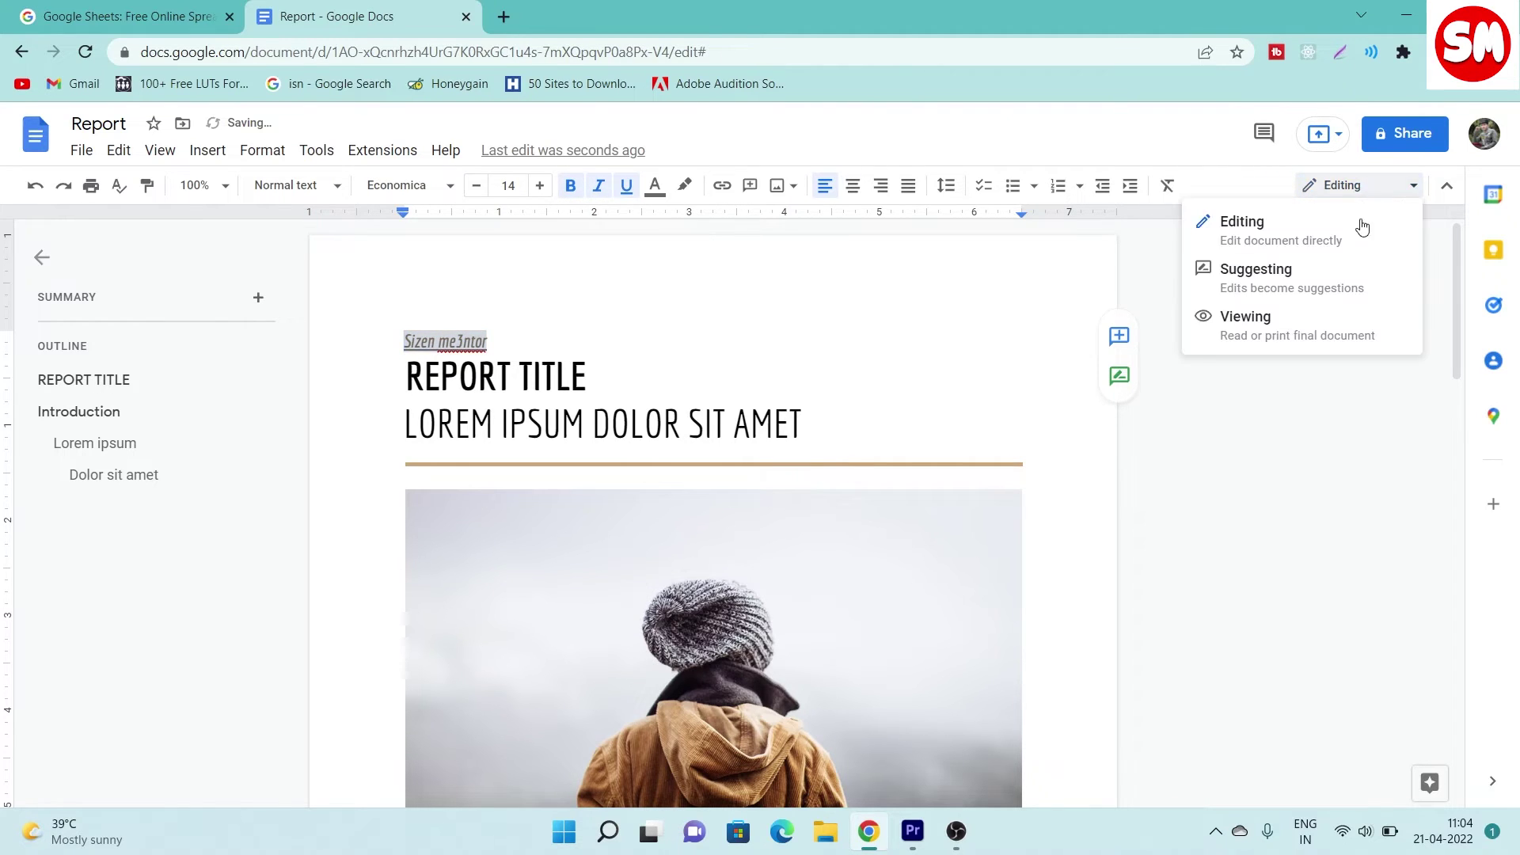
left_click(1292, 333)
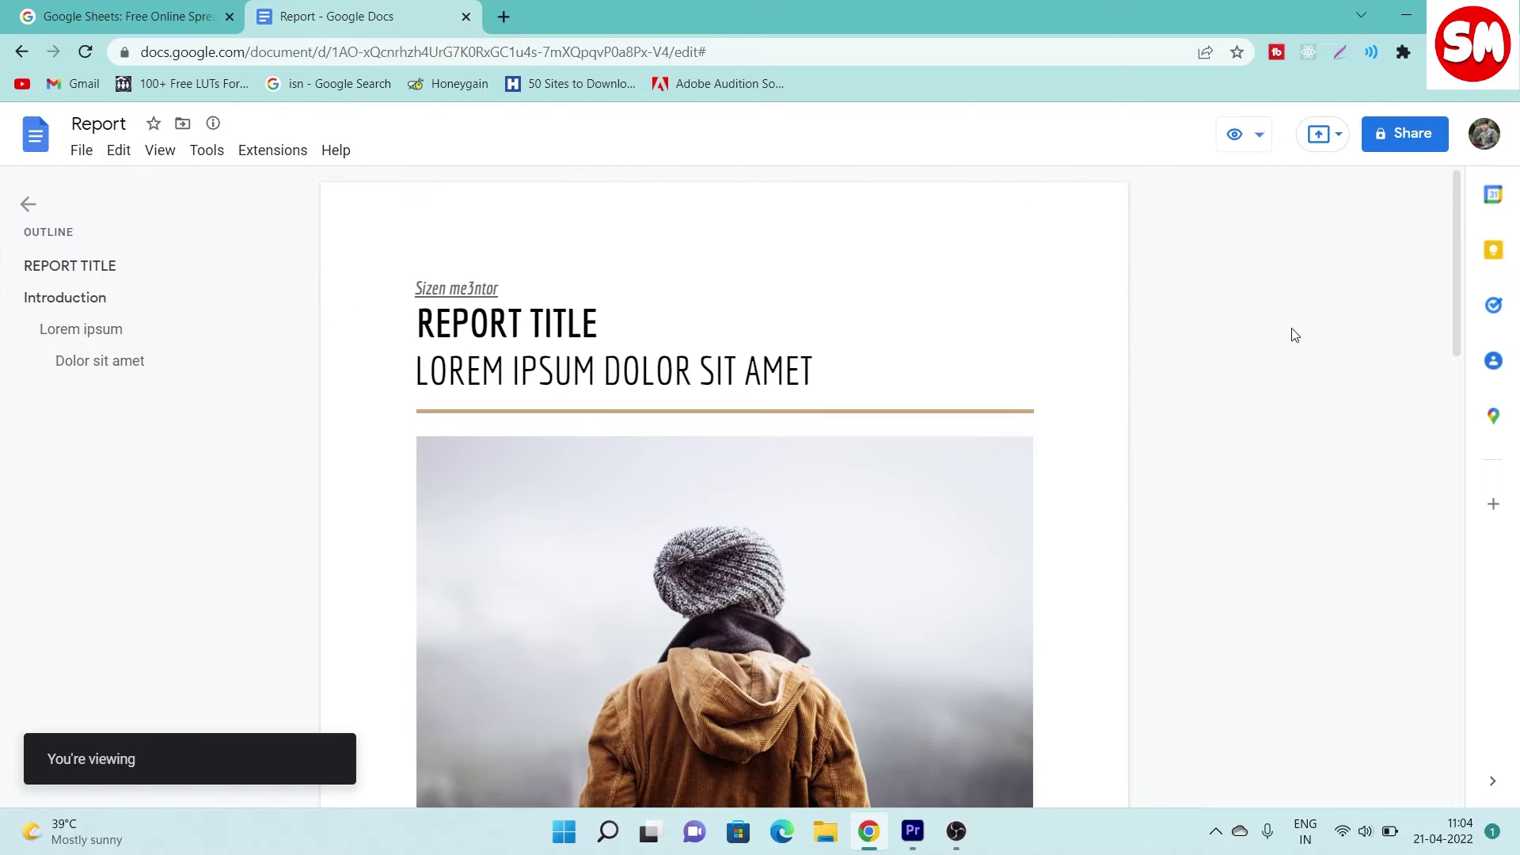
scroll(622, 287, "down", 5)
scroll(724, 475, "down", 5)
scroll(725, 475, "up", 10)
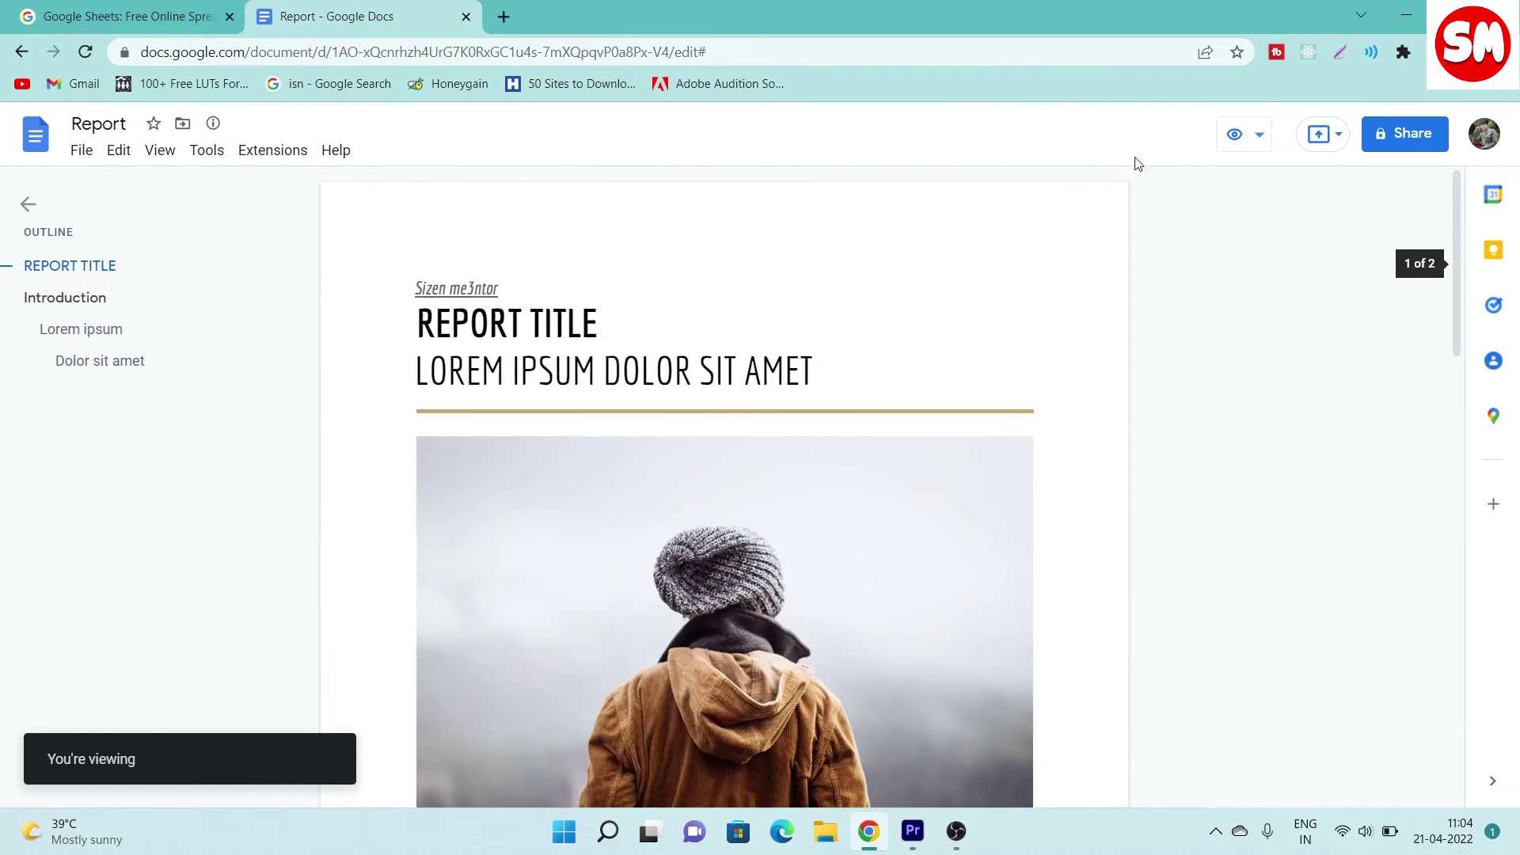
Look at the sharing settings and File menu without changes, then return to Docs home.
left_click(1393, 133)
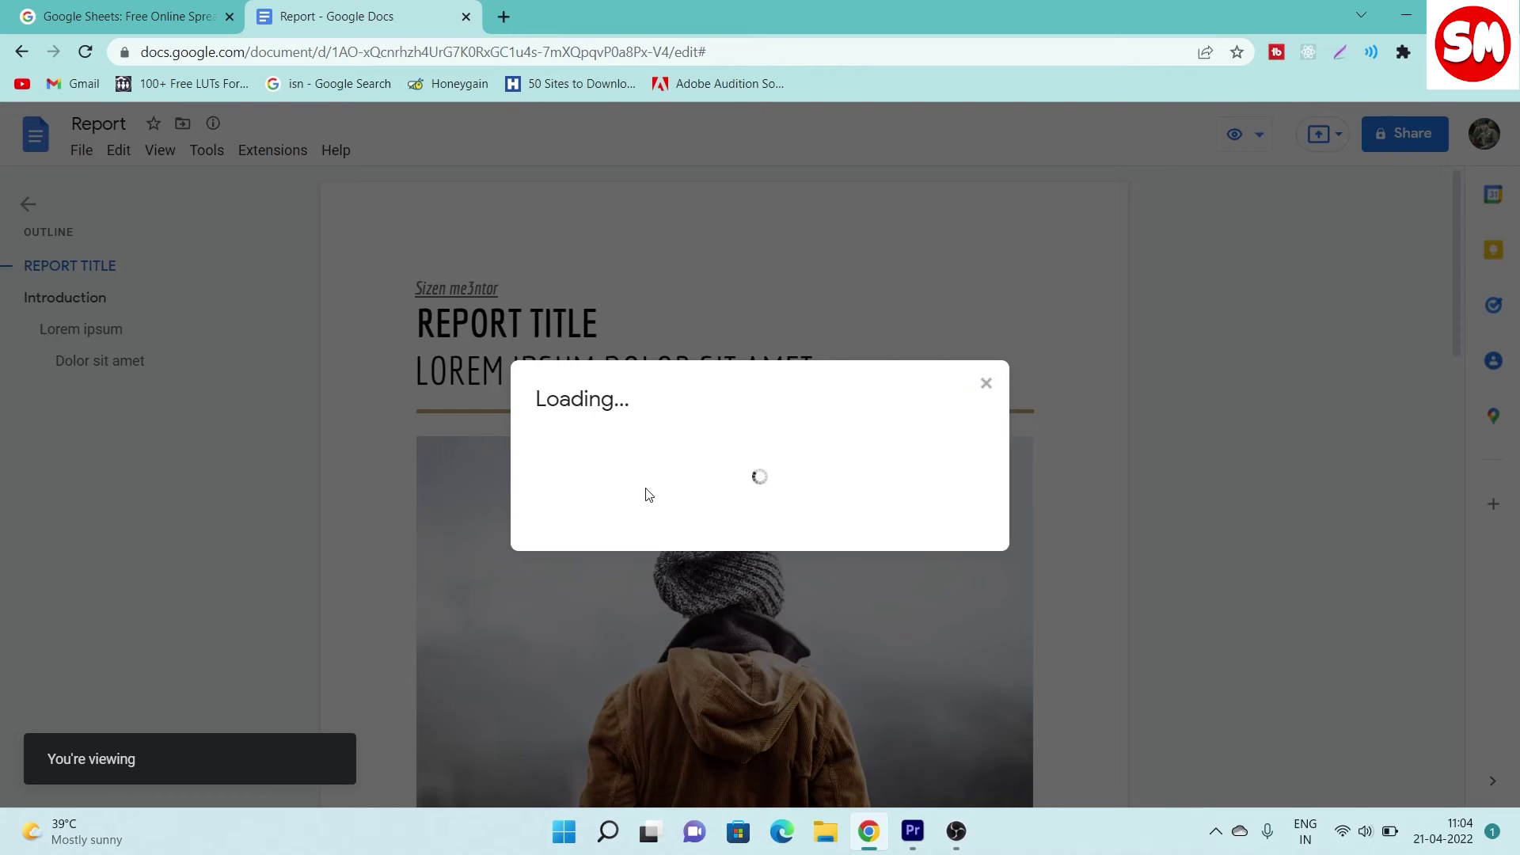
left_click(1100, 296)
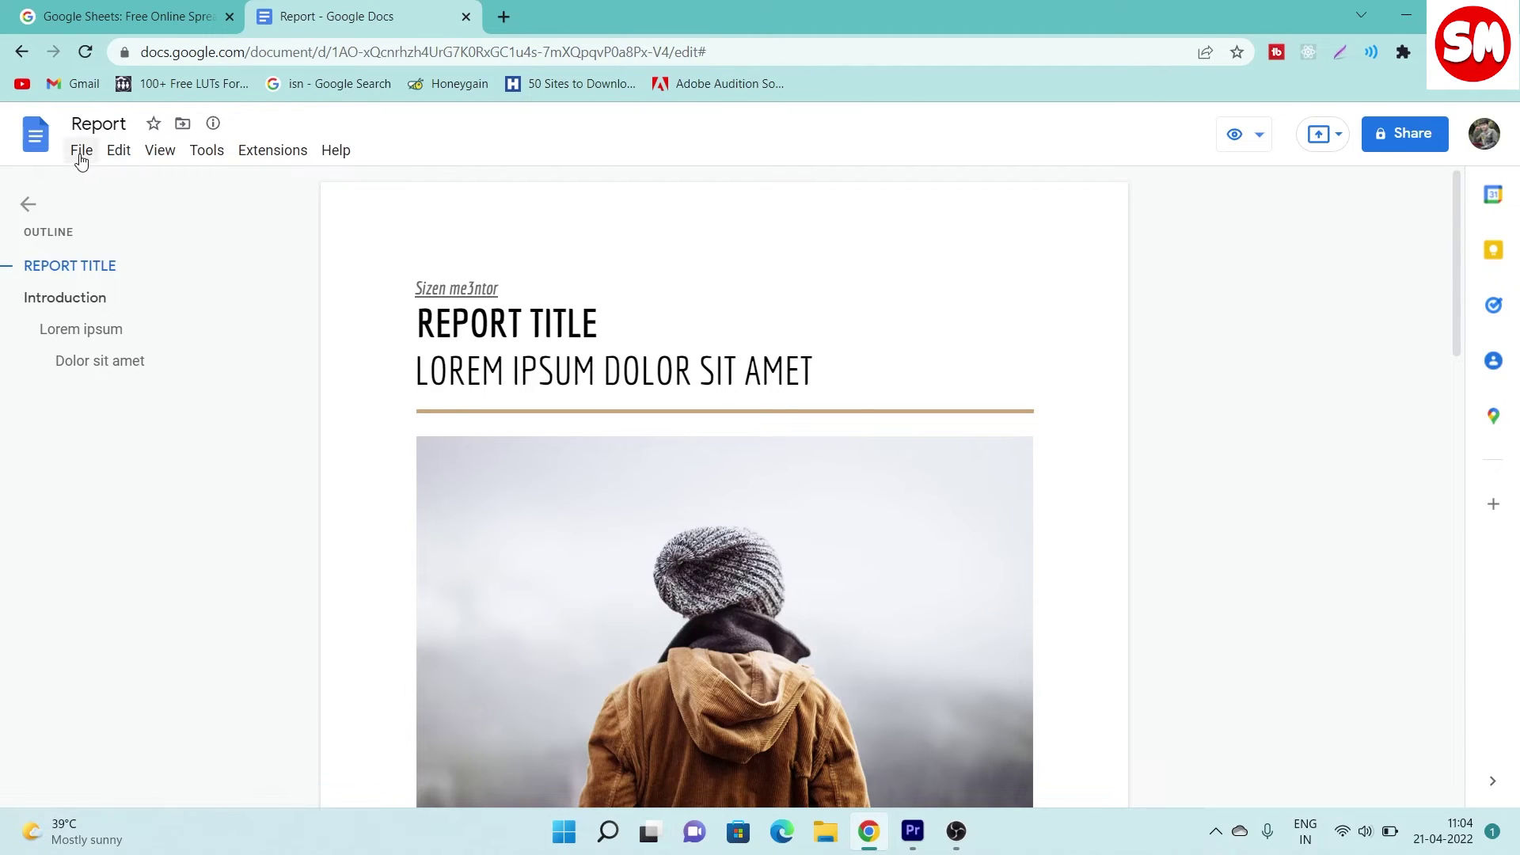
left_click(82, 151)
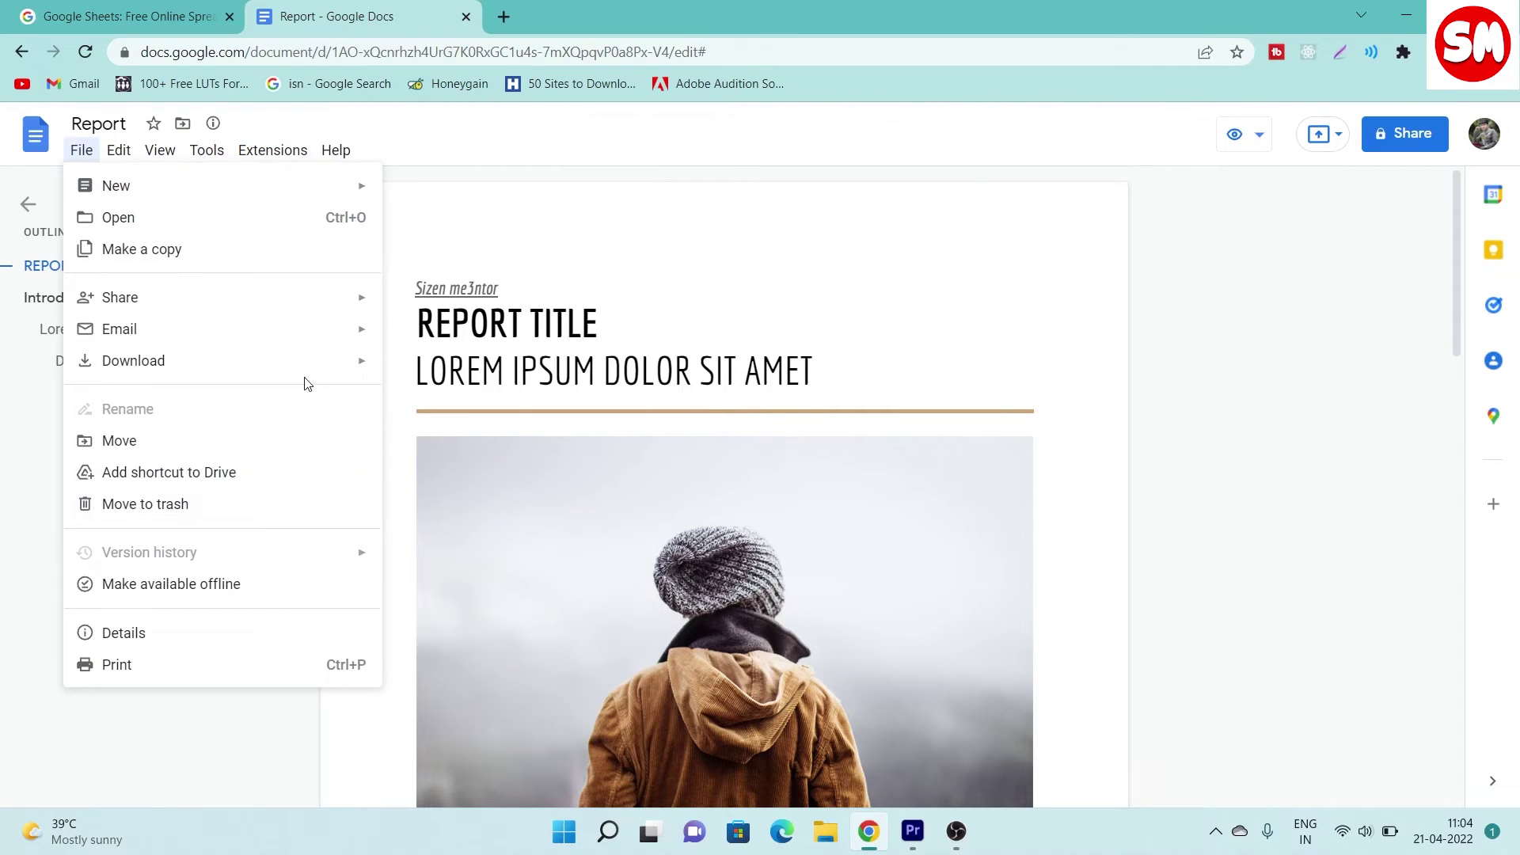
mouse_move(133, 360)
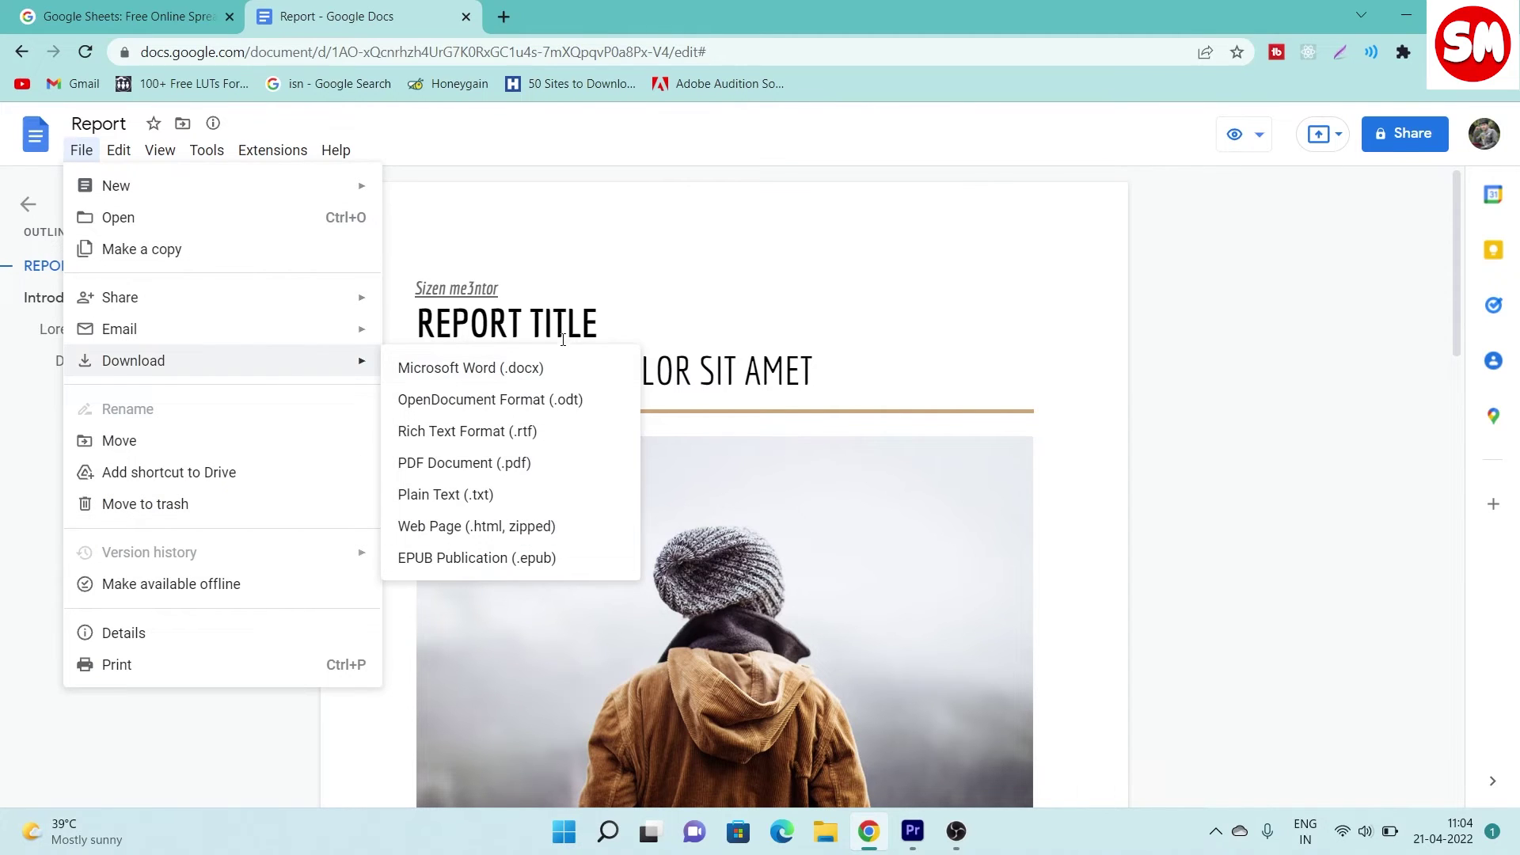
left_click(747, 185)
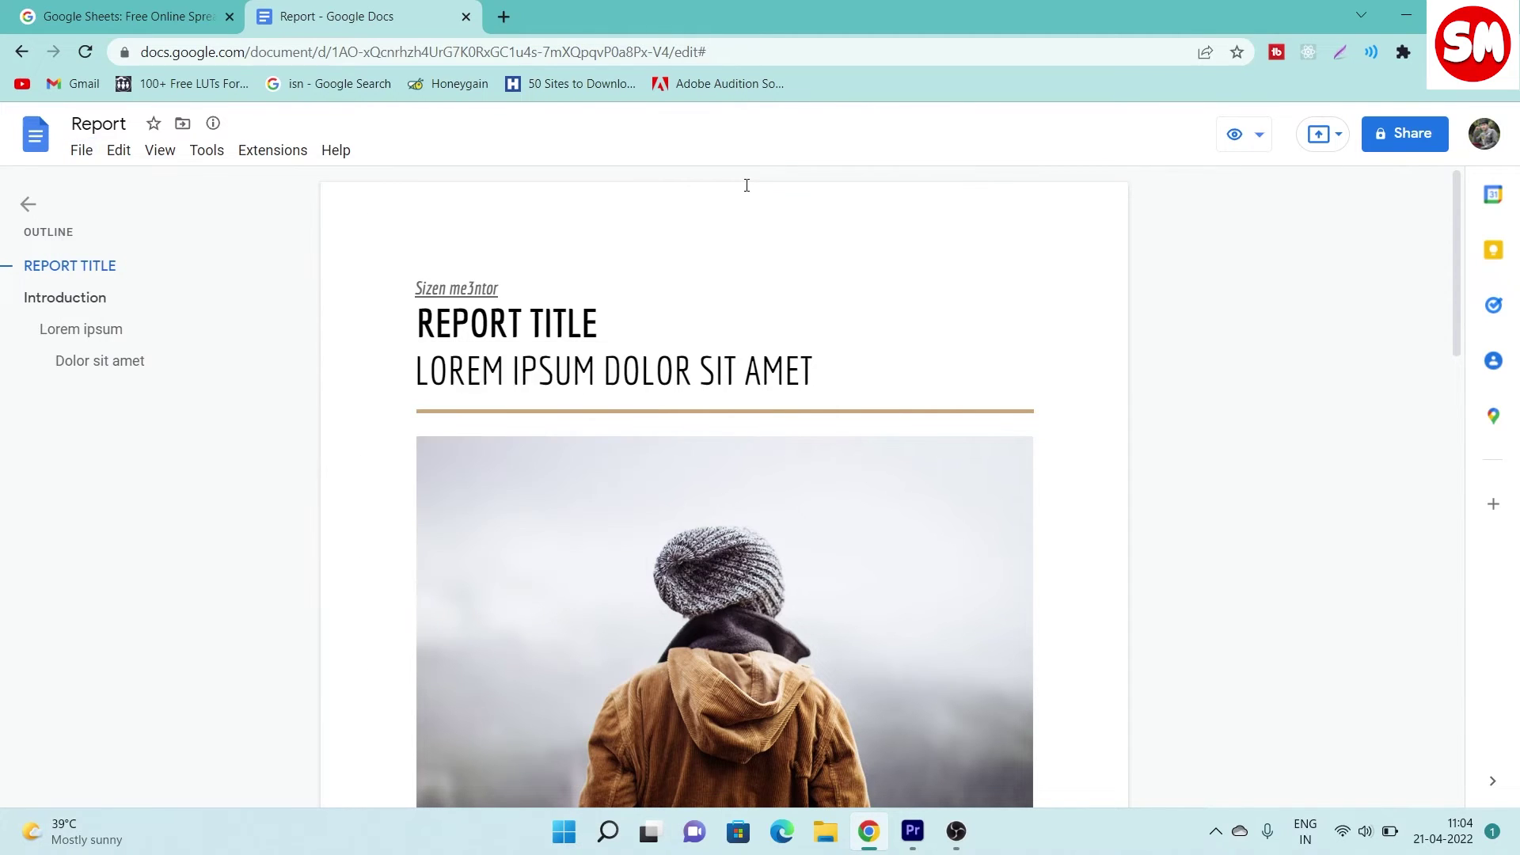
left_click(21, 134)
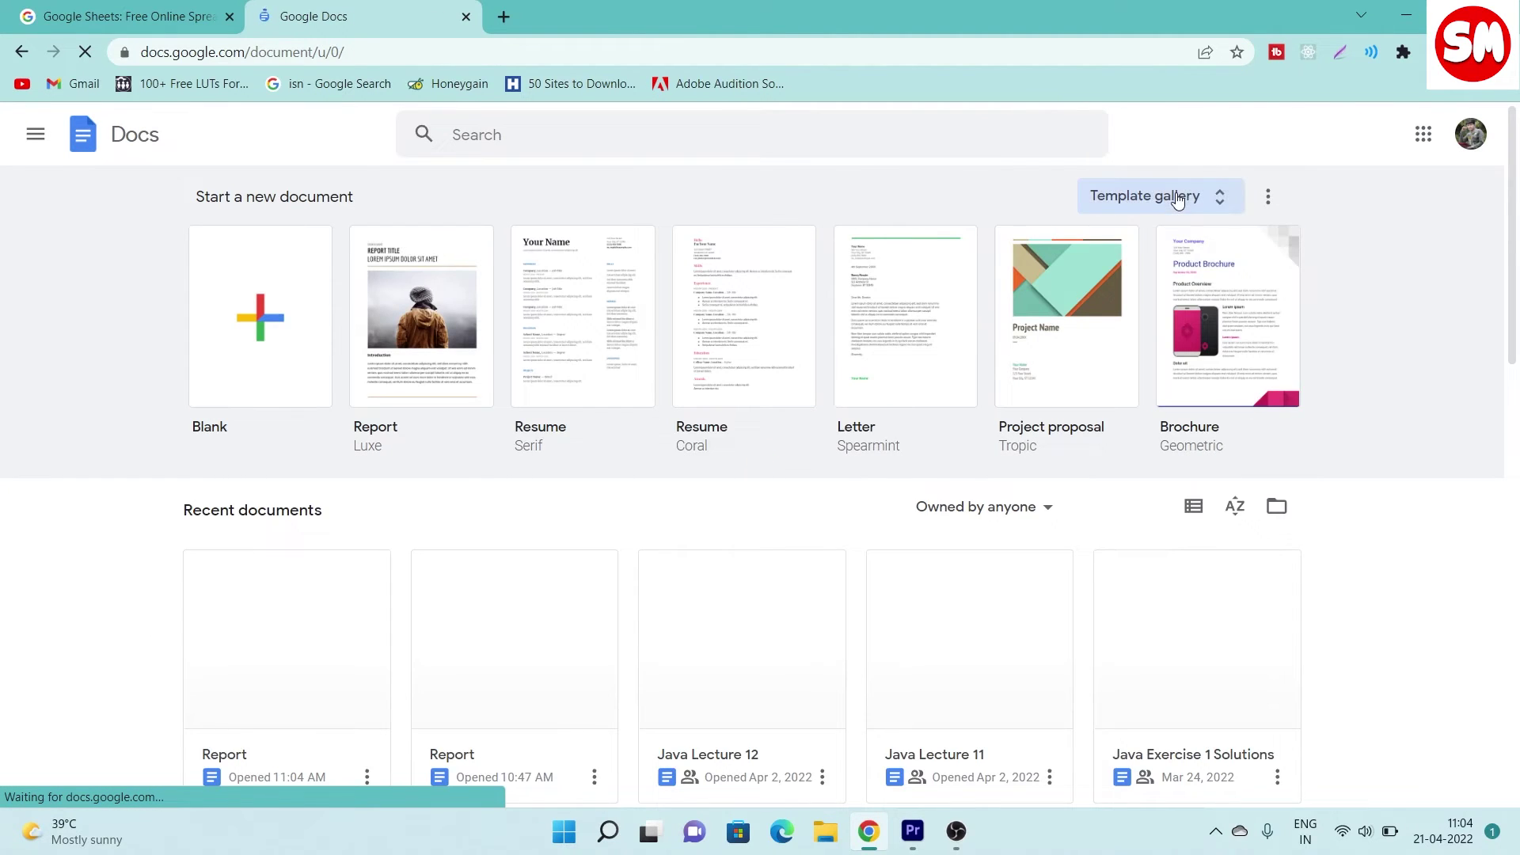
Scroll through the Docs template gallery, then return to Docs home and open the apps list.
left_click(1177, 198)
scroll(478, 633, "down", 10)
scroll(478, 710, "down", 2)
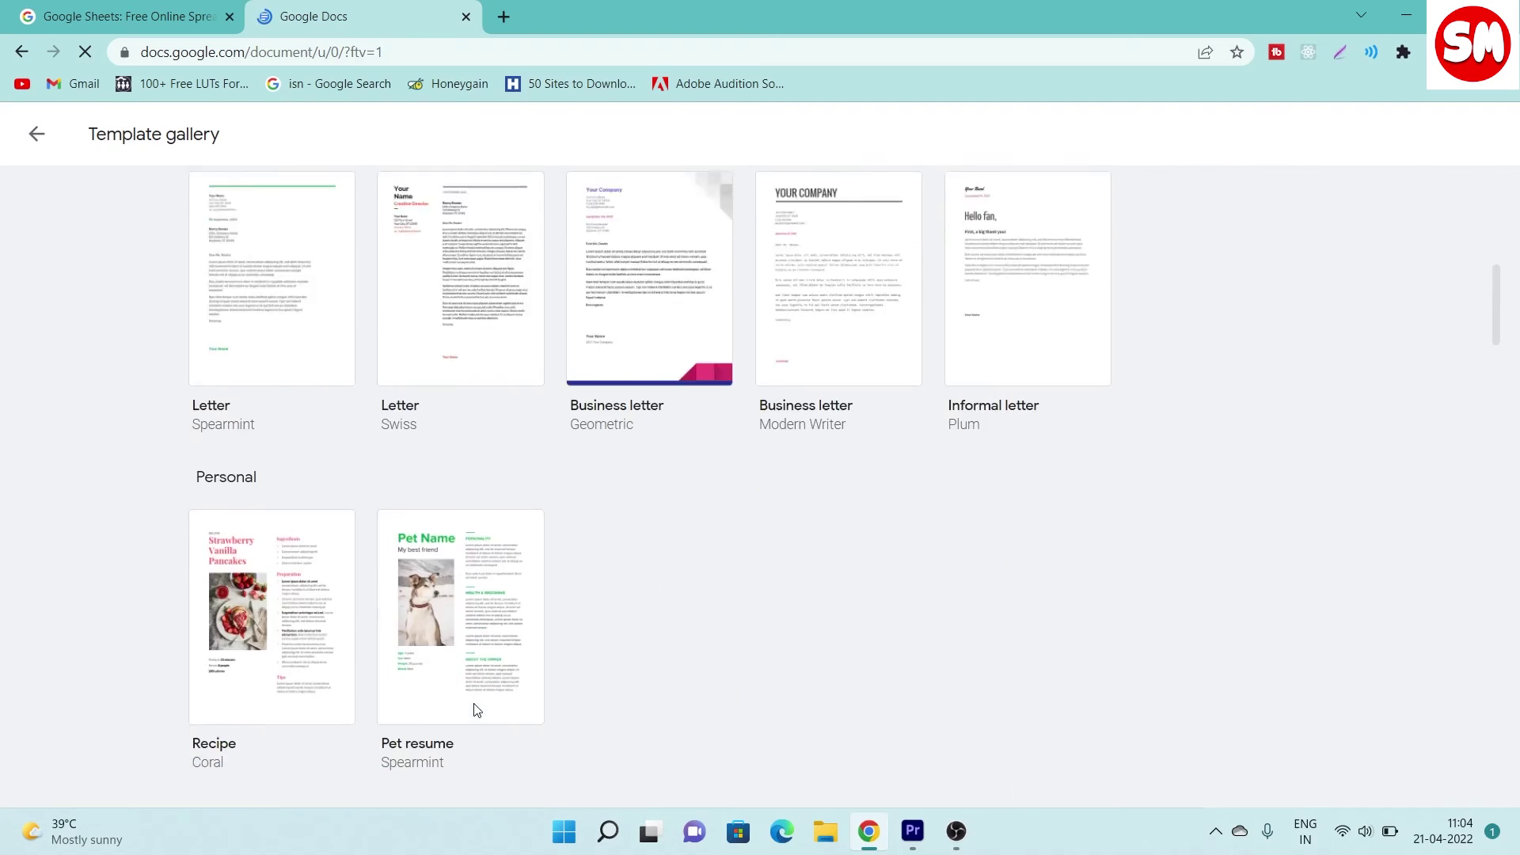
scroll(477, 709, "up", 8)
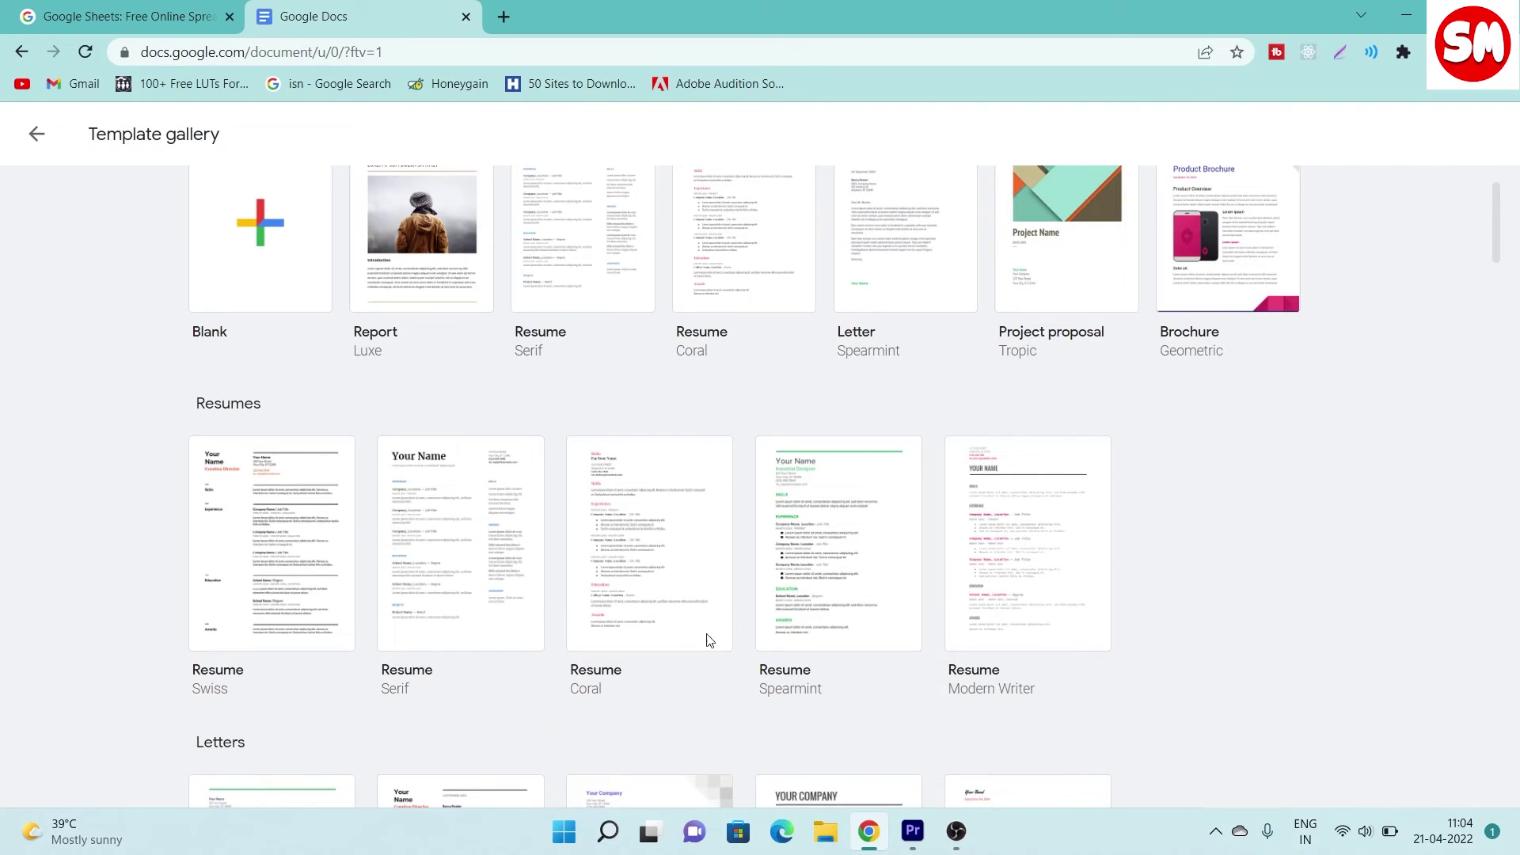
scroll(681, 645, "down", 4)
scroll(648, 668, "down", 2)
scroll(647, 669, "up", 3)
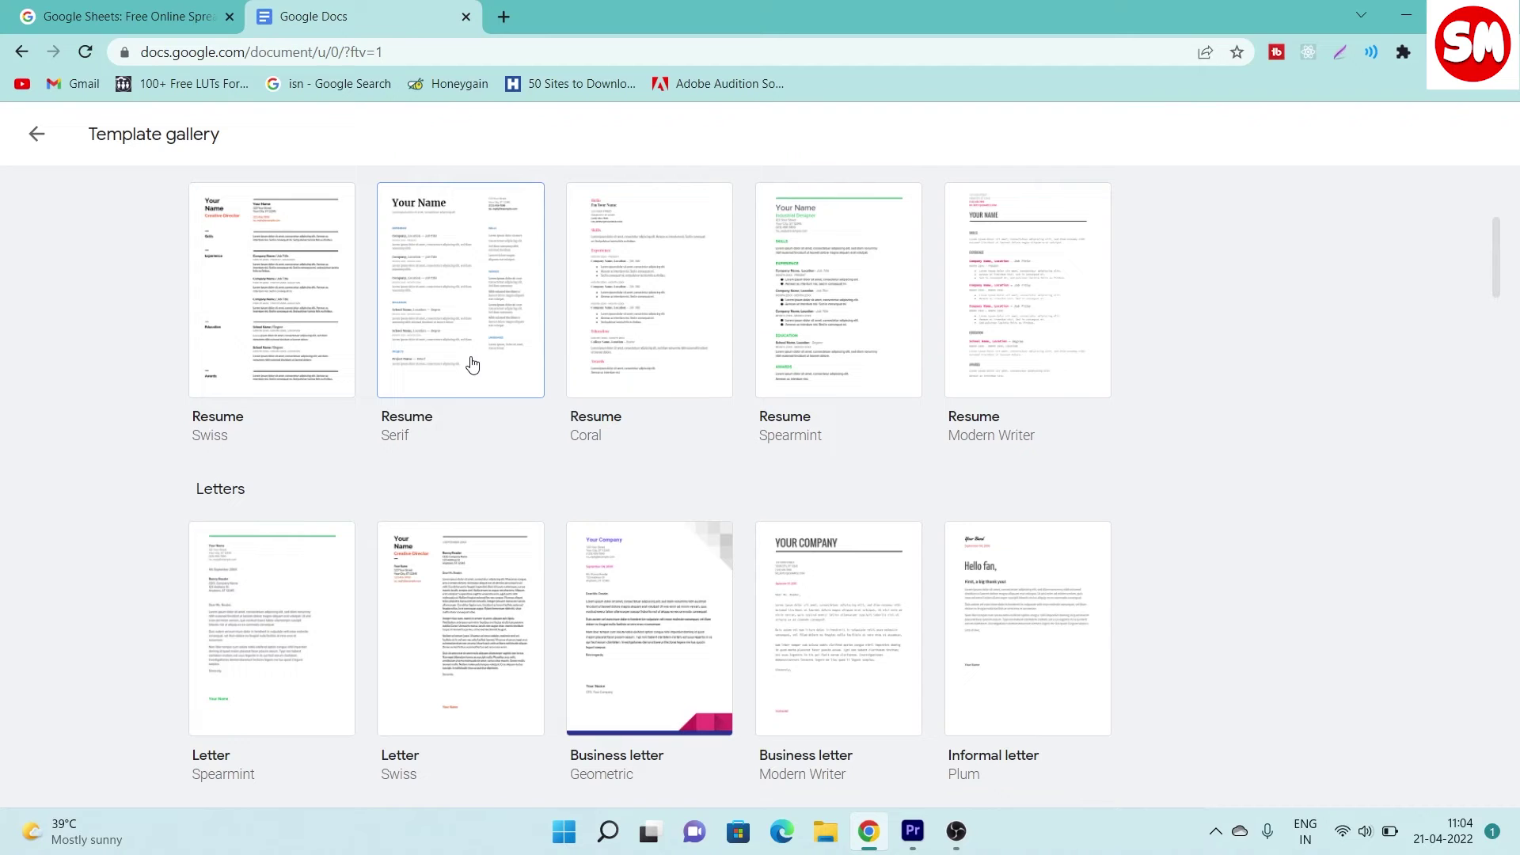
scroll(472, 364, "up", 4)
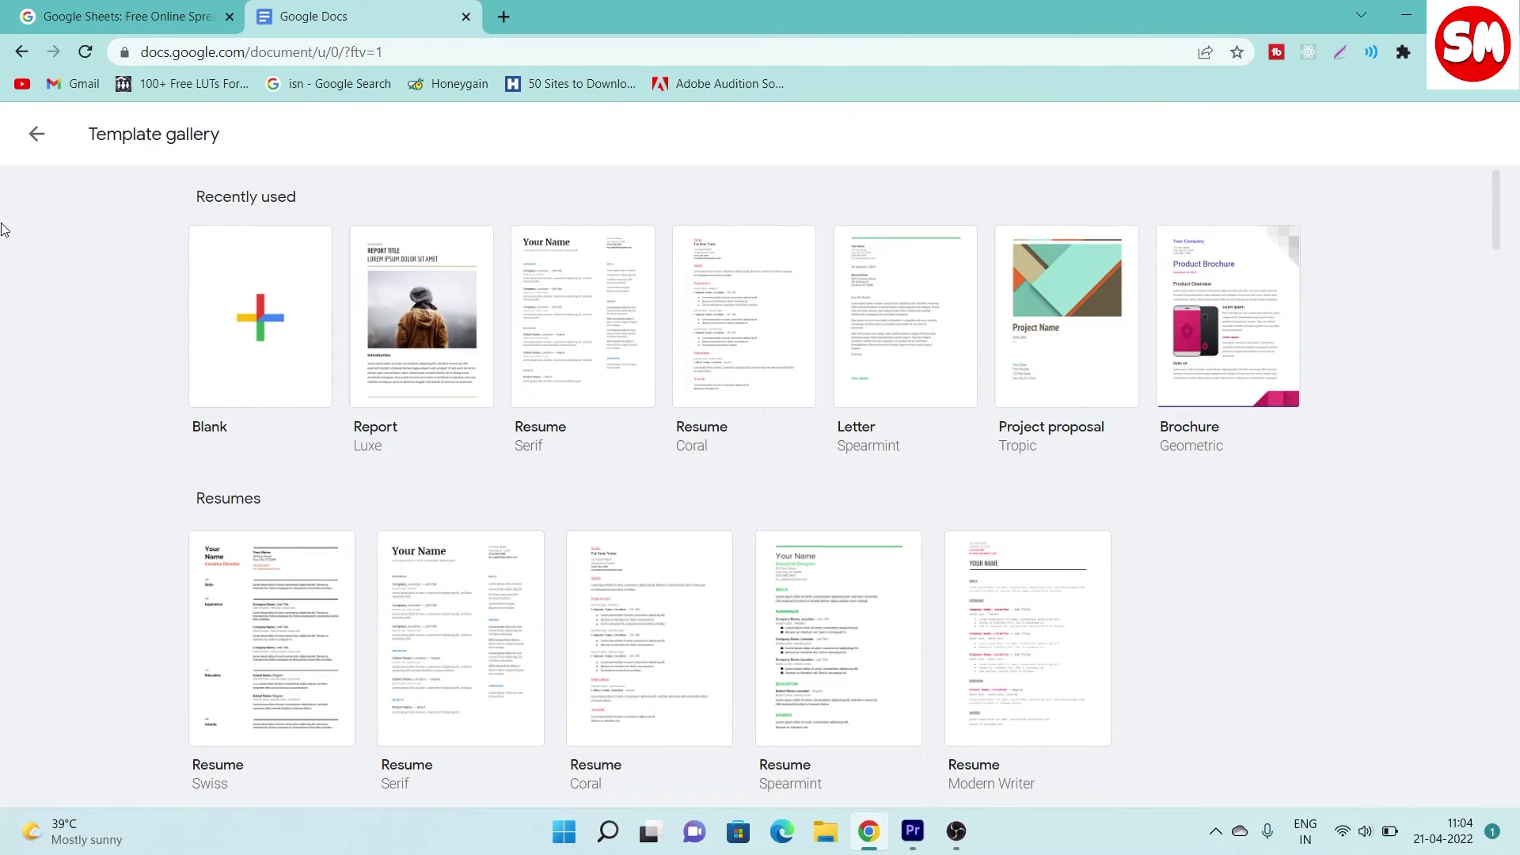
left_click(37, 134)
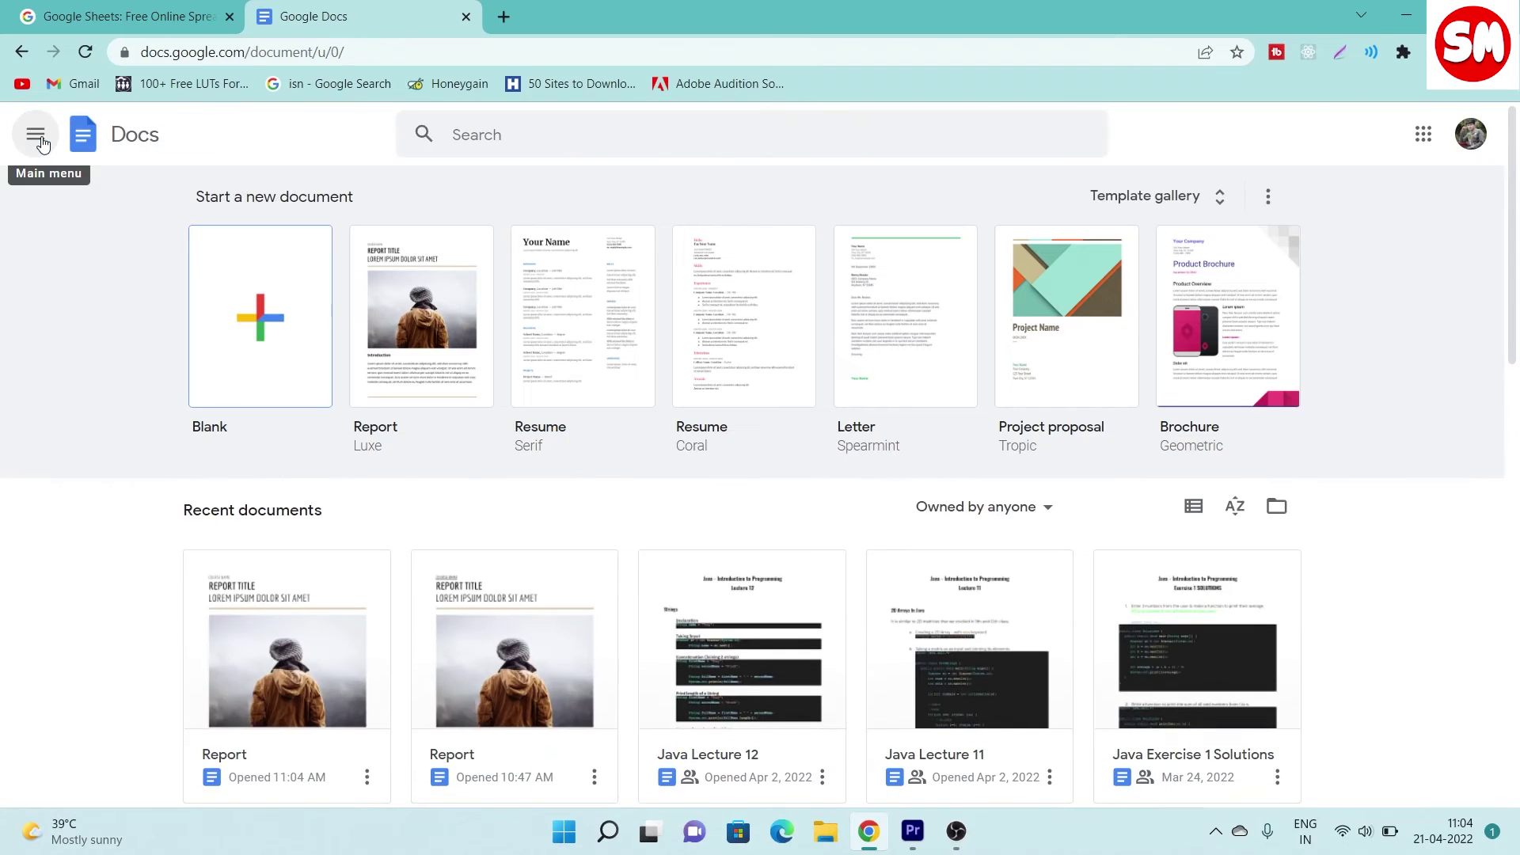
left_click(37, 136)
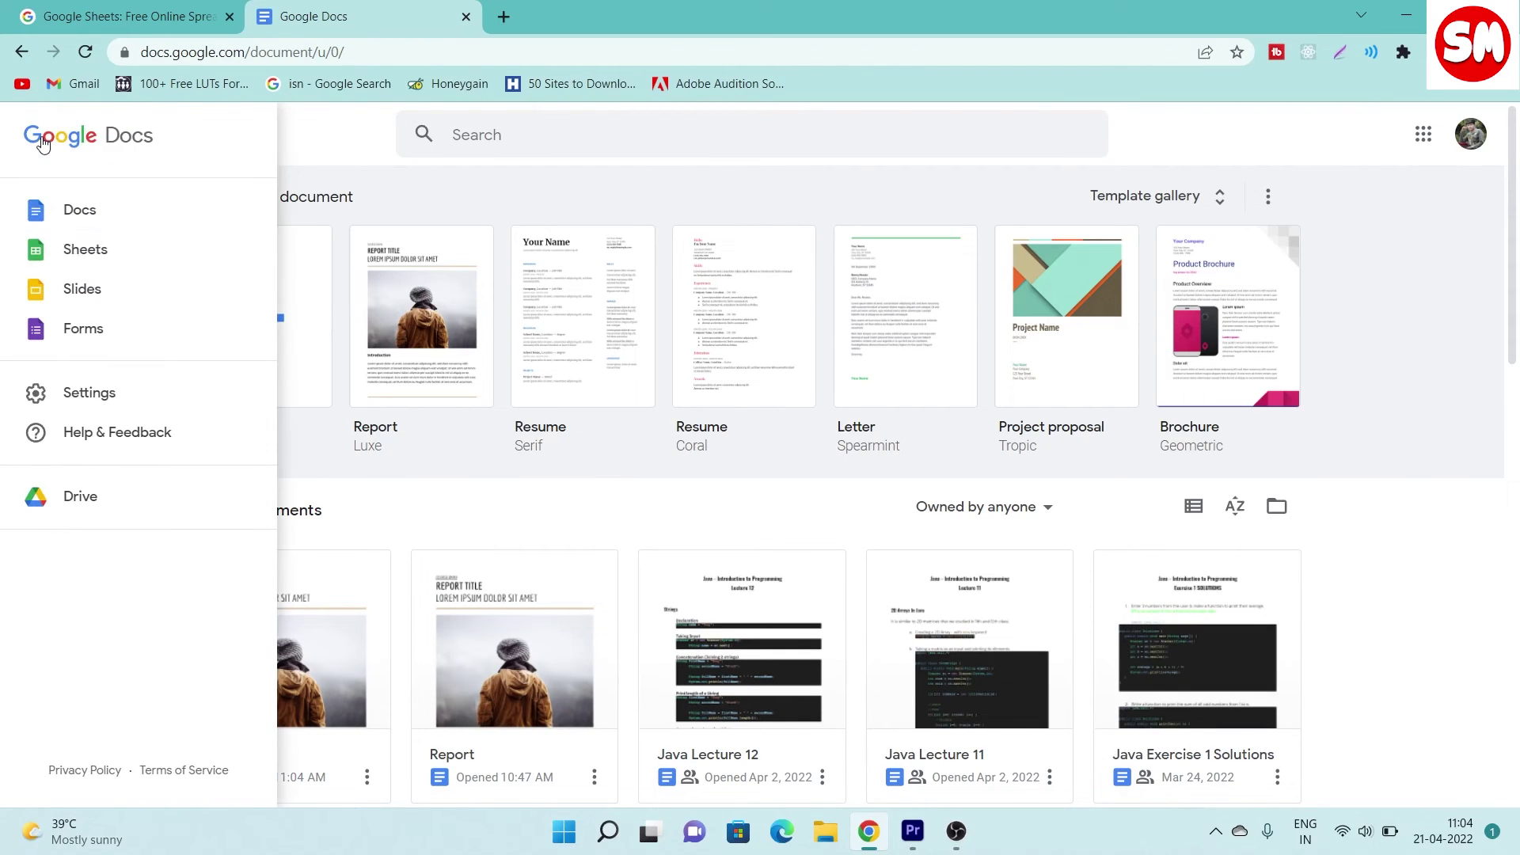
Create a blank Google Slides presentation with the title 'sizen mentor'.
left_click(82, 289)
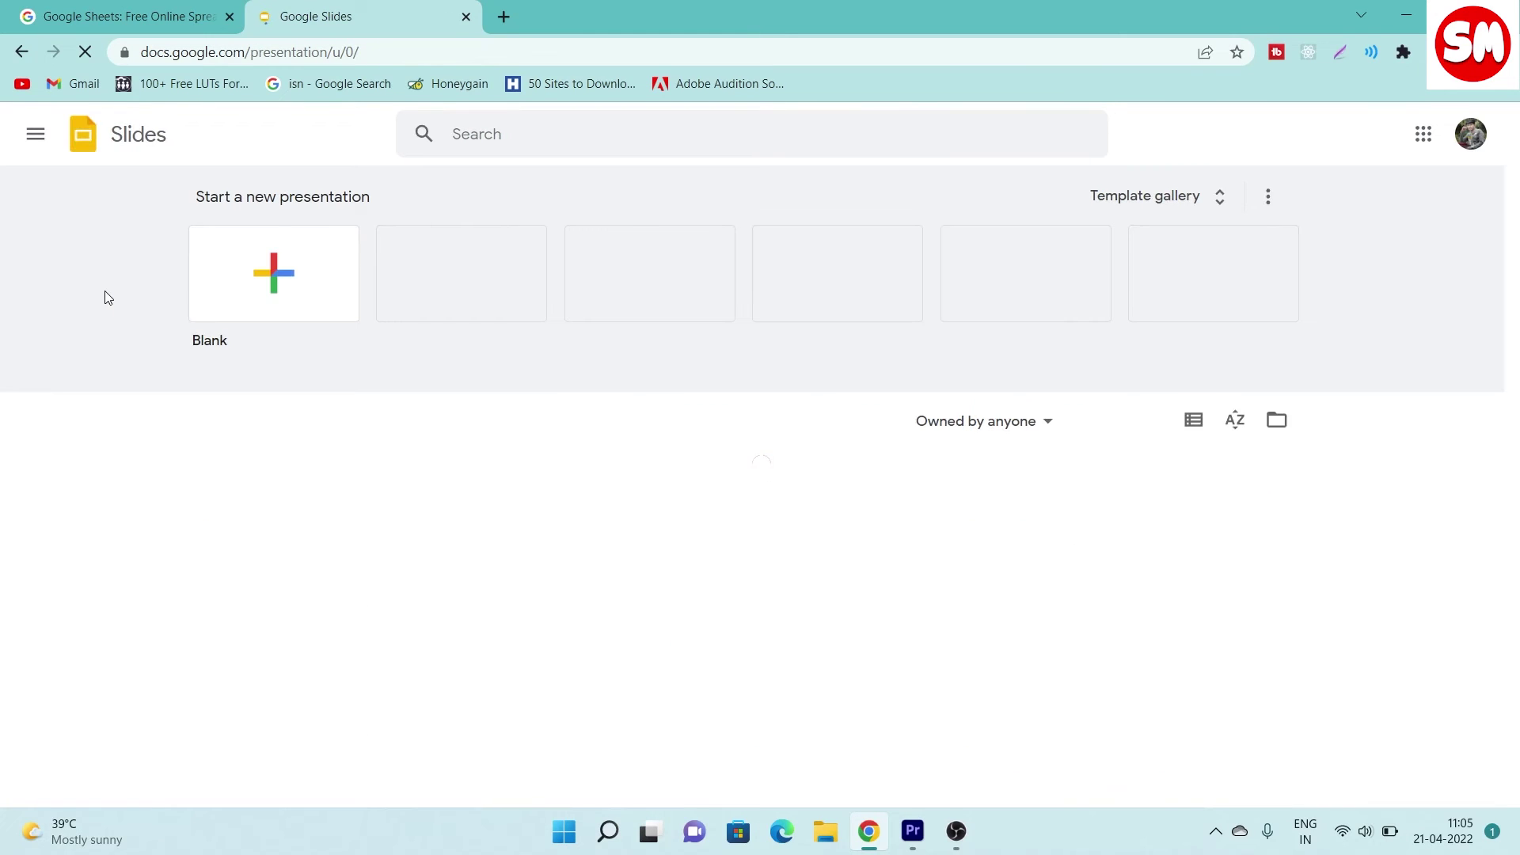
left_click(263, 295)
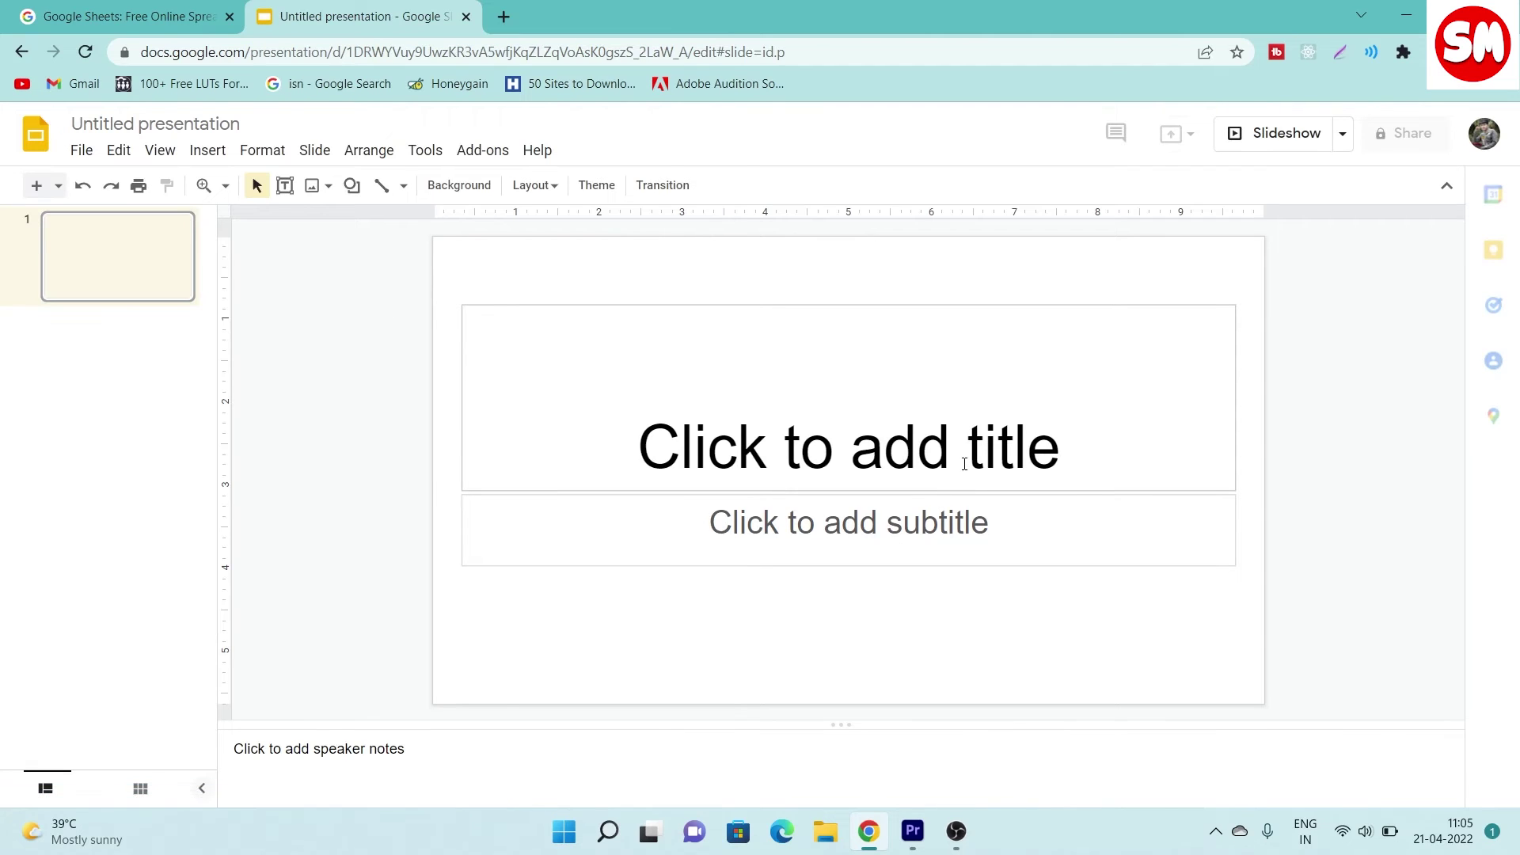
type("sizen mentor")
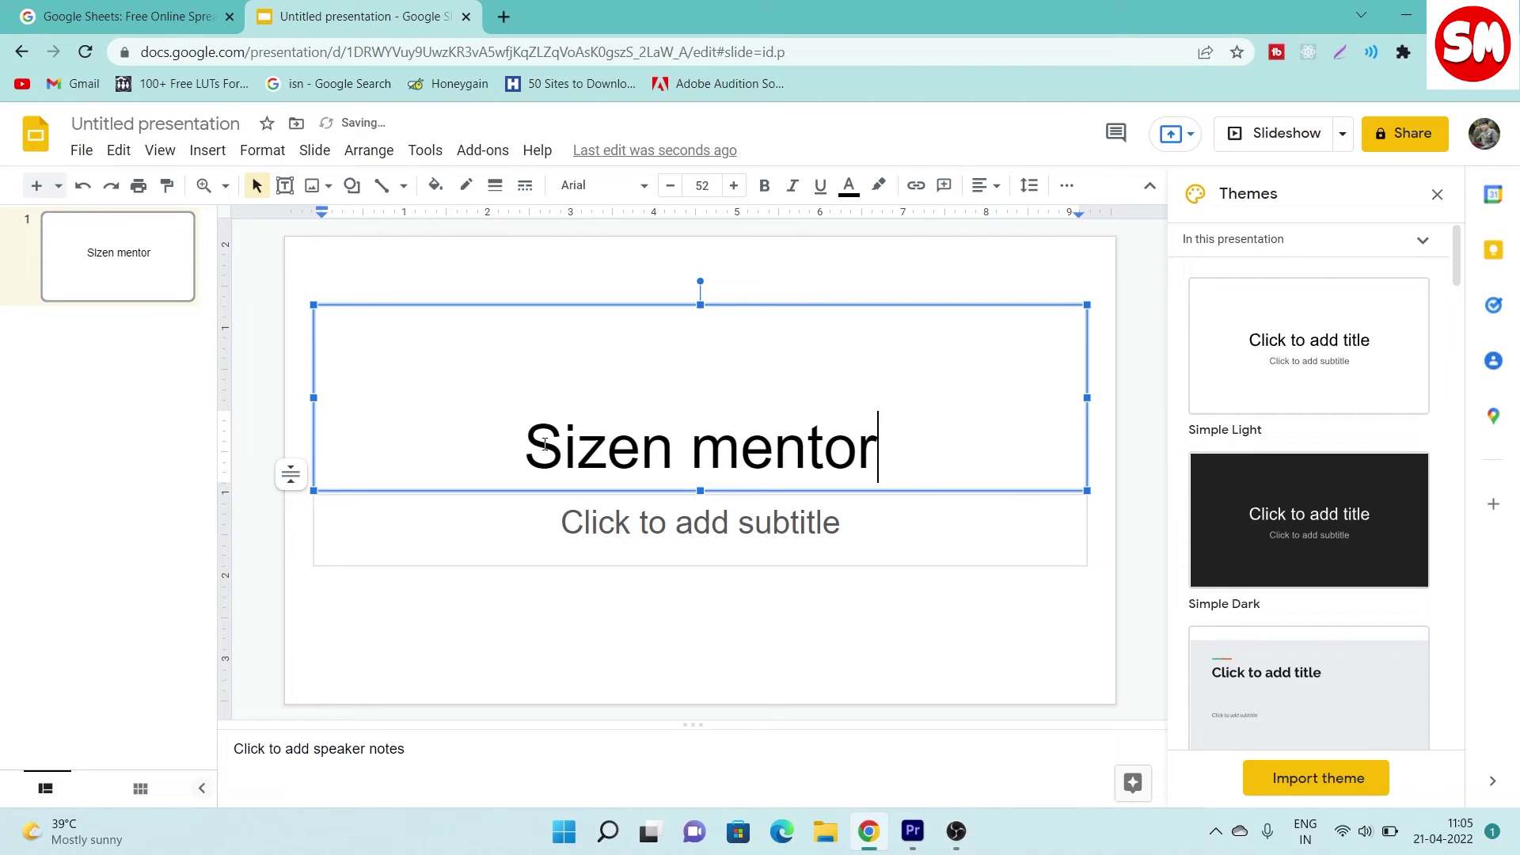
Make the 'Sizen mentor' title bold and enlarge it to font size 58.
left_click_drag(524, 448, 920, 471)
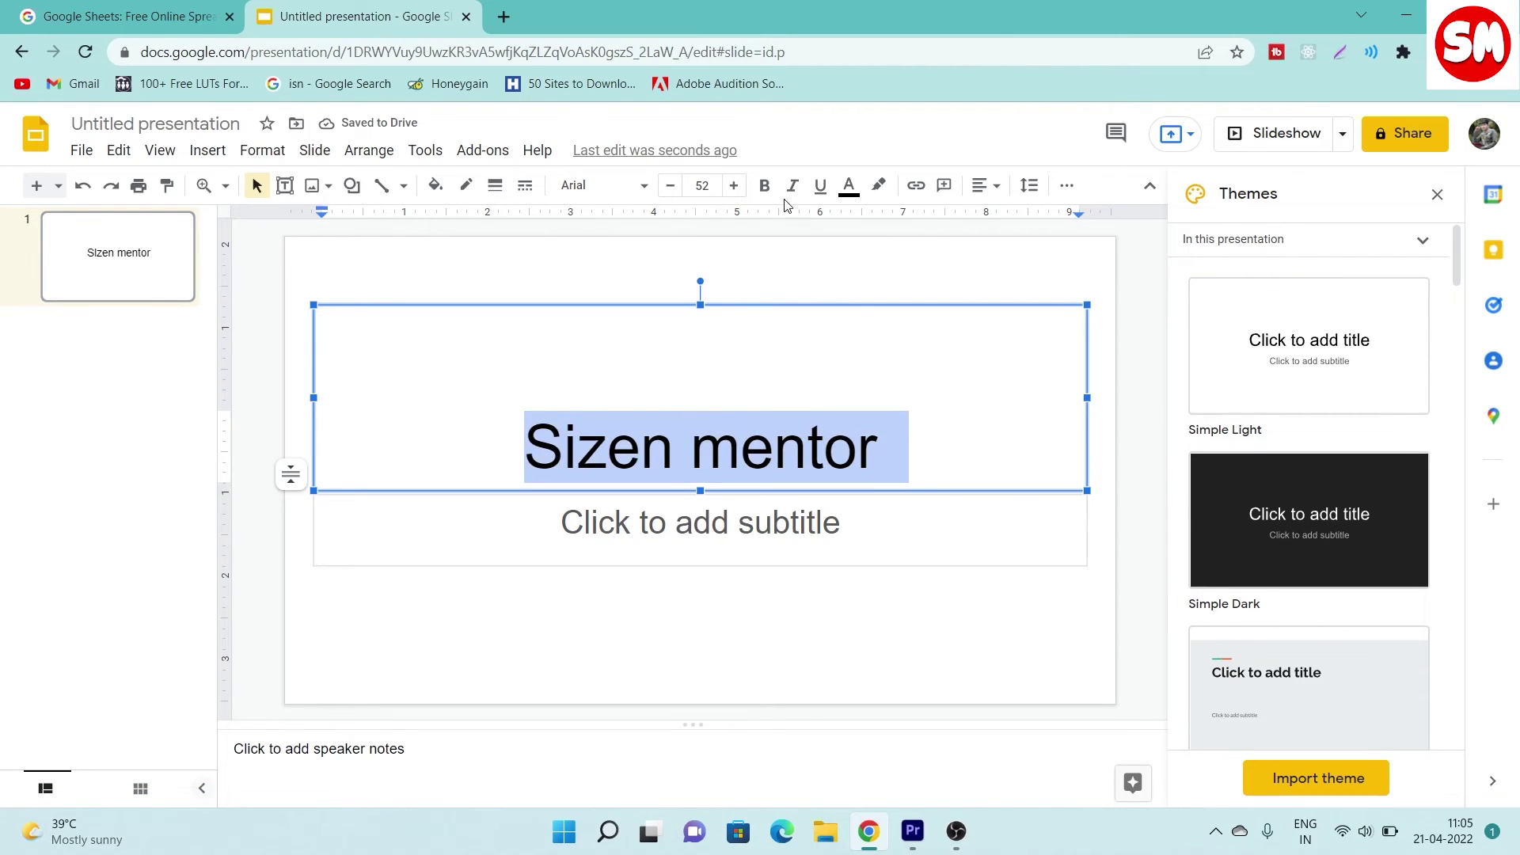
left_click(764, 185)
left_click(730, 196)
left_click(730, 197)
left_click(730, 196)
left_click(730, 196)
left_click(730, 197)
left_click(730, 196)
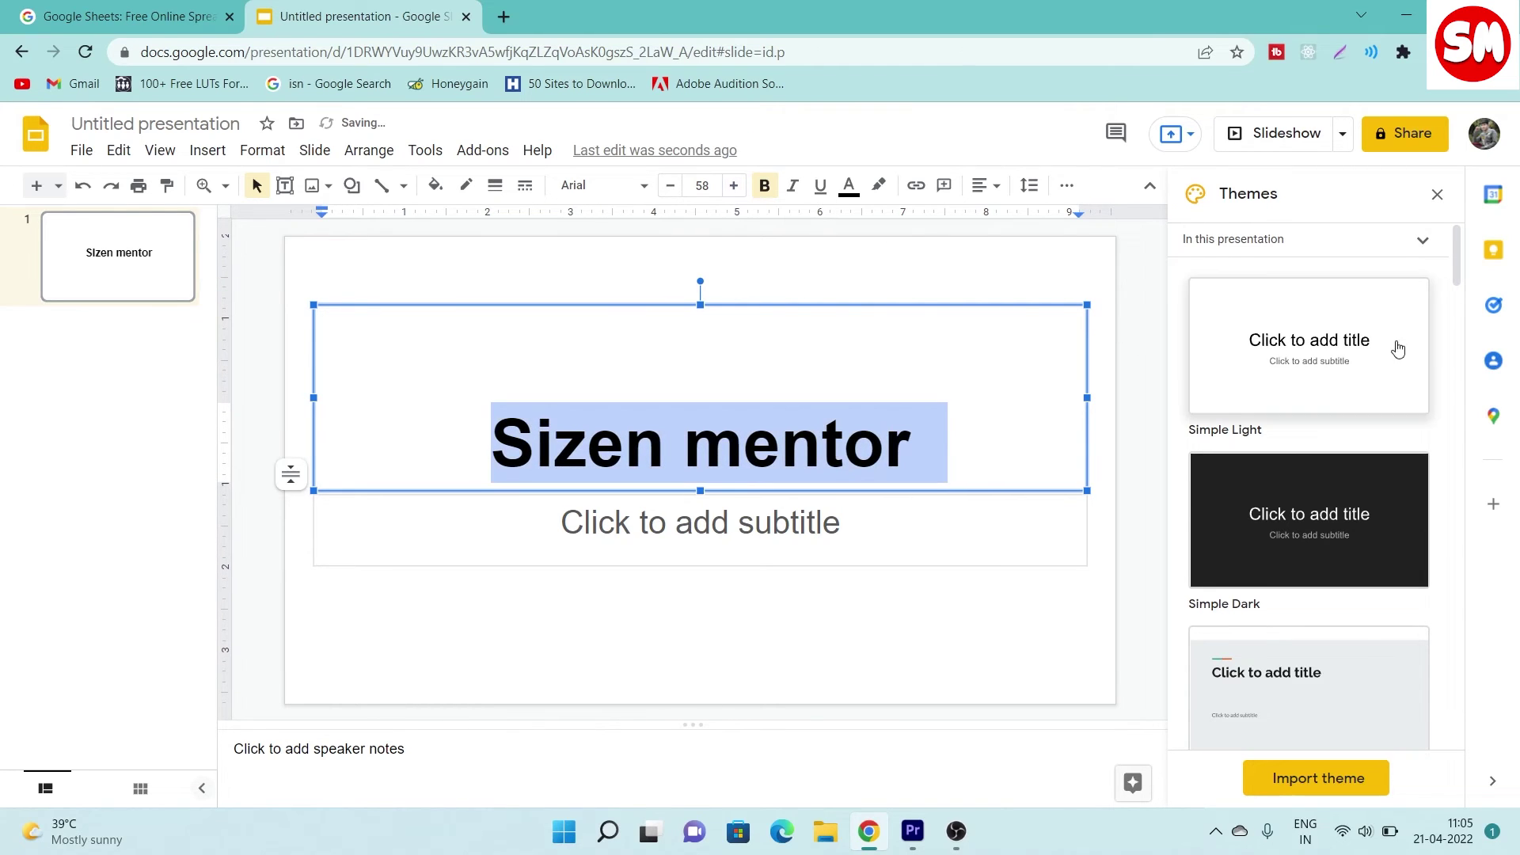
scroll(1315, 510, "down", 4)
scroll(1315, 510, "down", 1)
Apply the Focus theme, add a second slide titled 'susbcribe', and start sharing.
left_click(1316, 509)
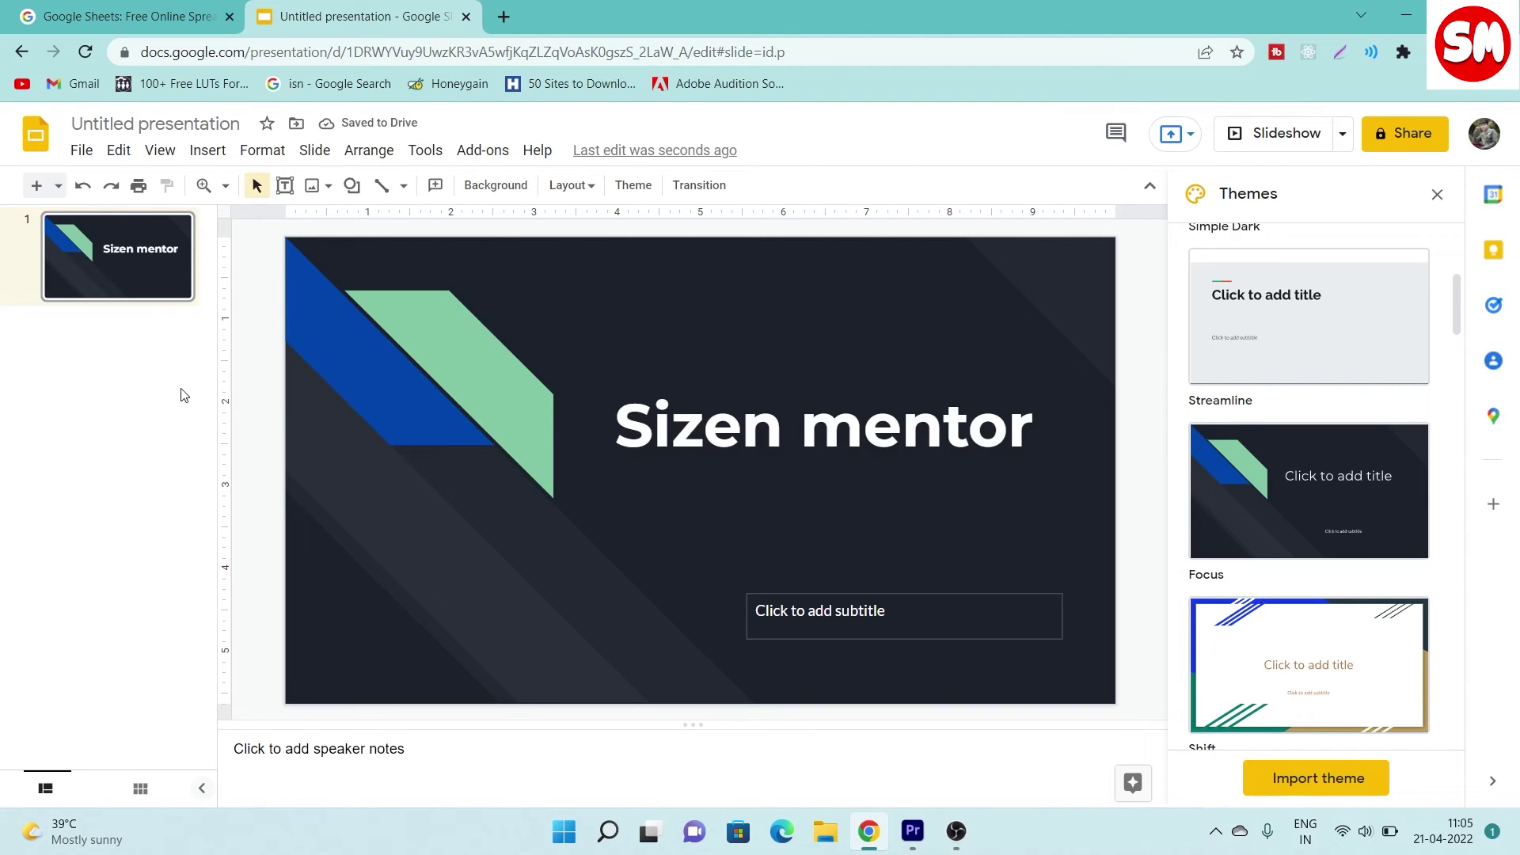
left_click(37, 187)
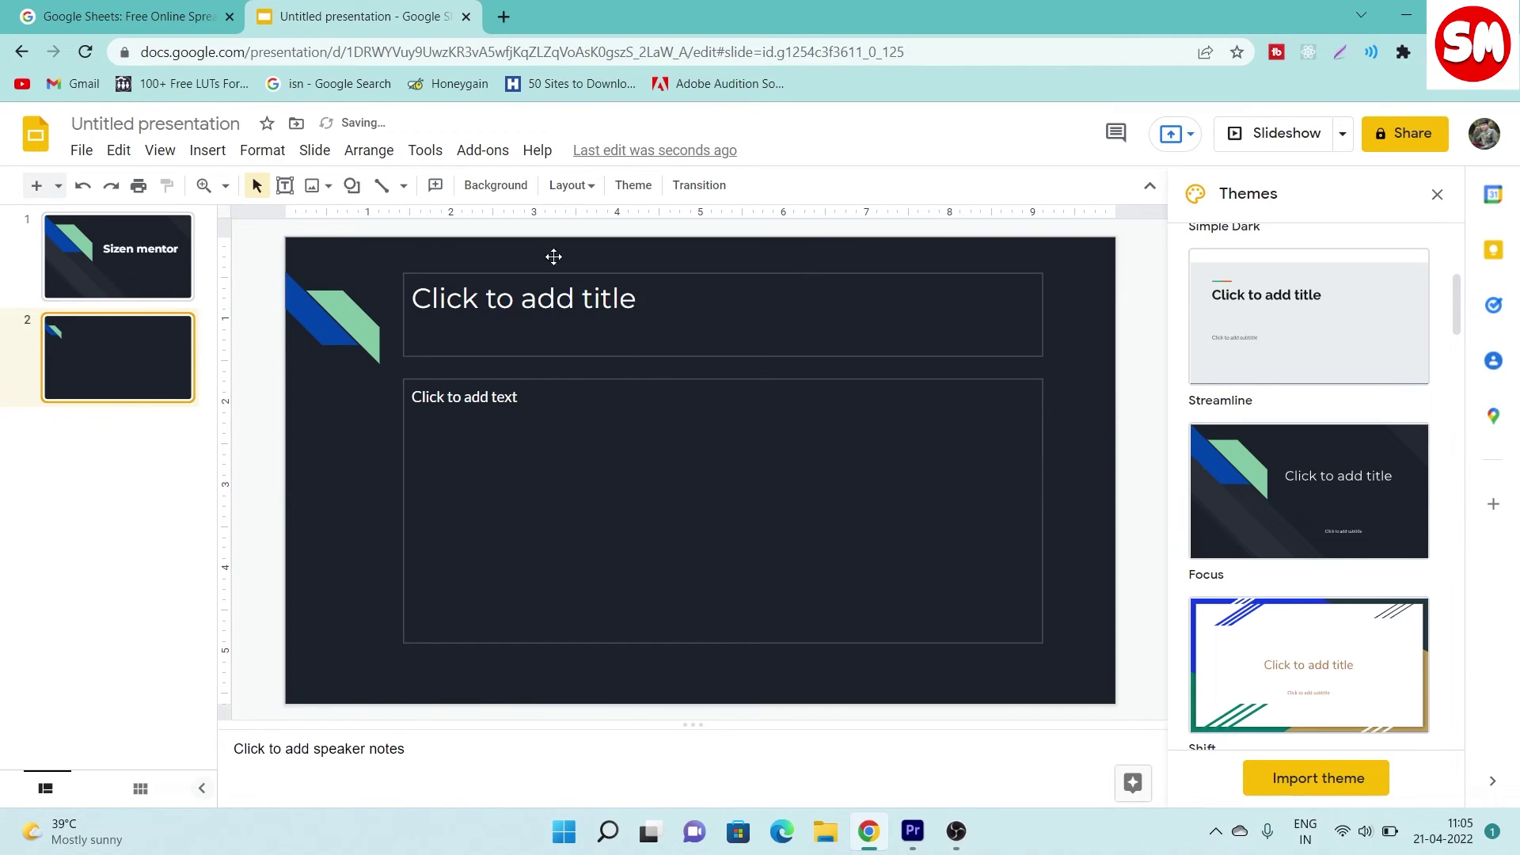
left_click(553, 303)
type("susbcribe")
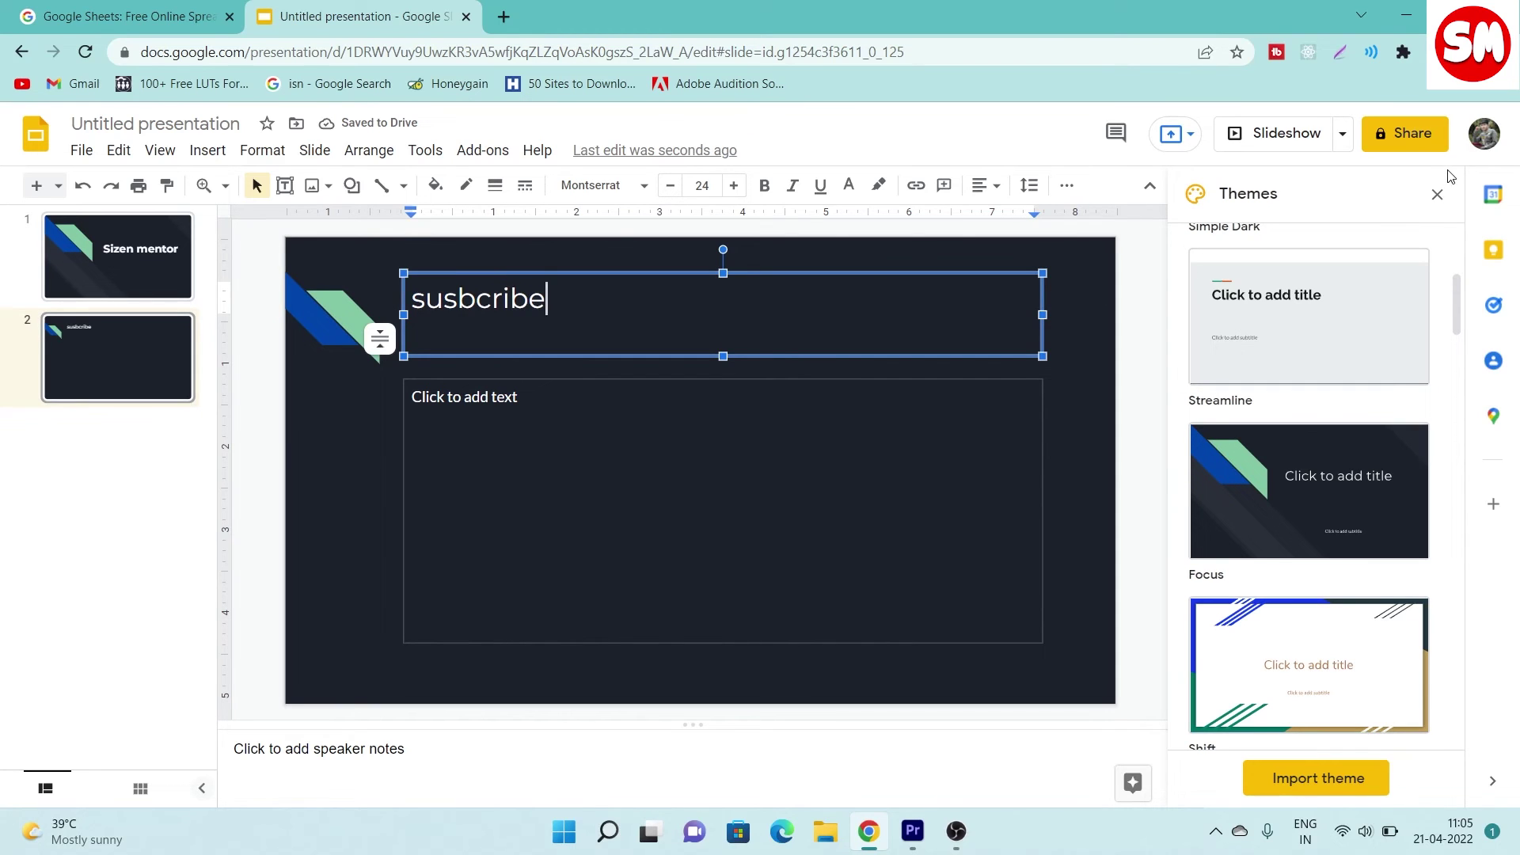
left_click(1417, 150)
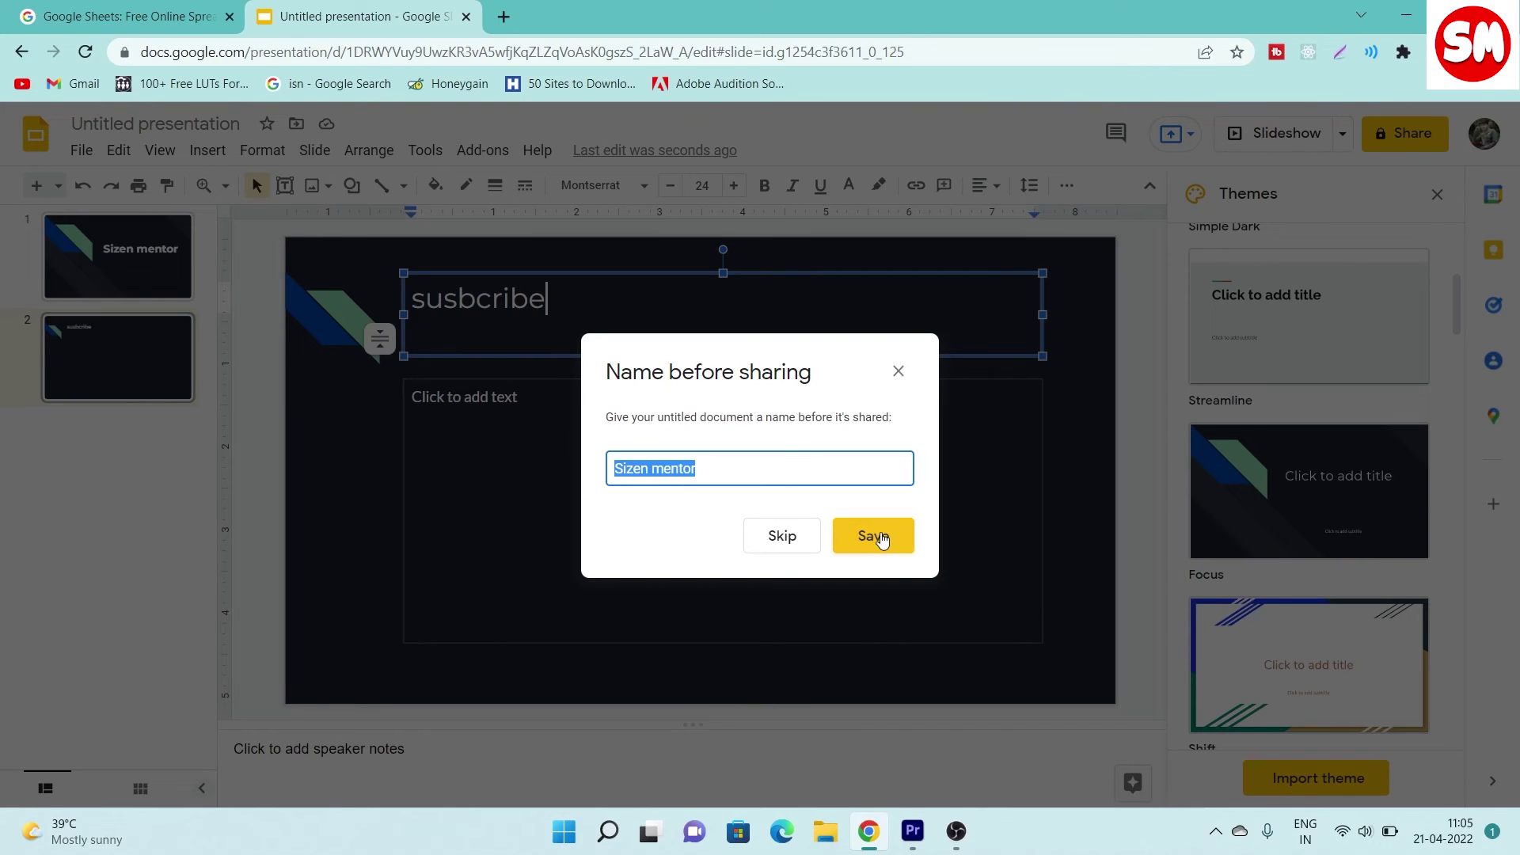
Save the presentation name as 'Sizen mentor', dismiss sharing, and return to Slides home.
left_click(881, 538)
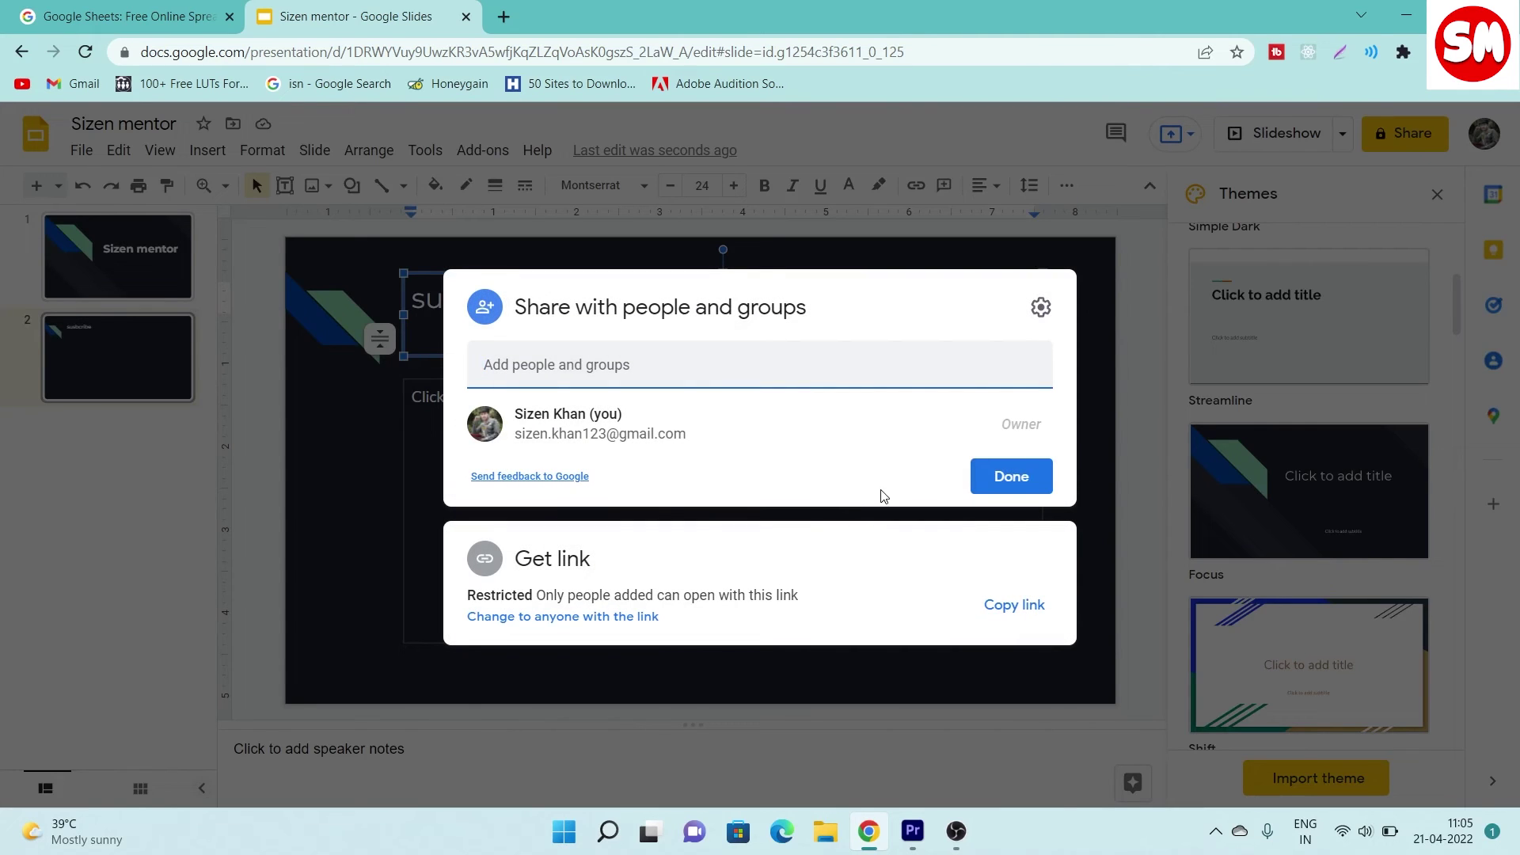
key("Escape")
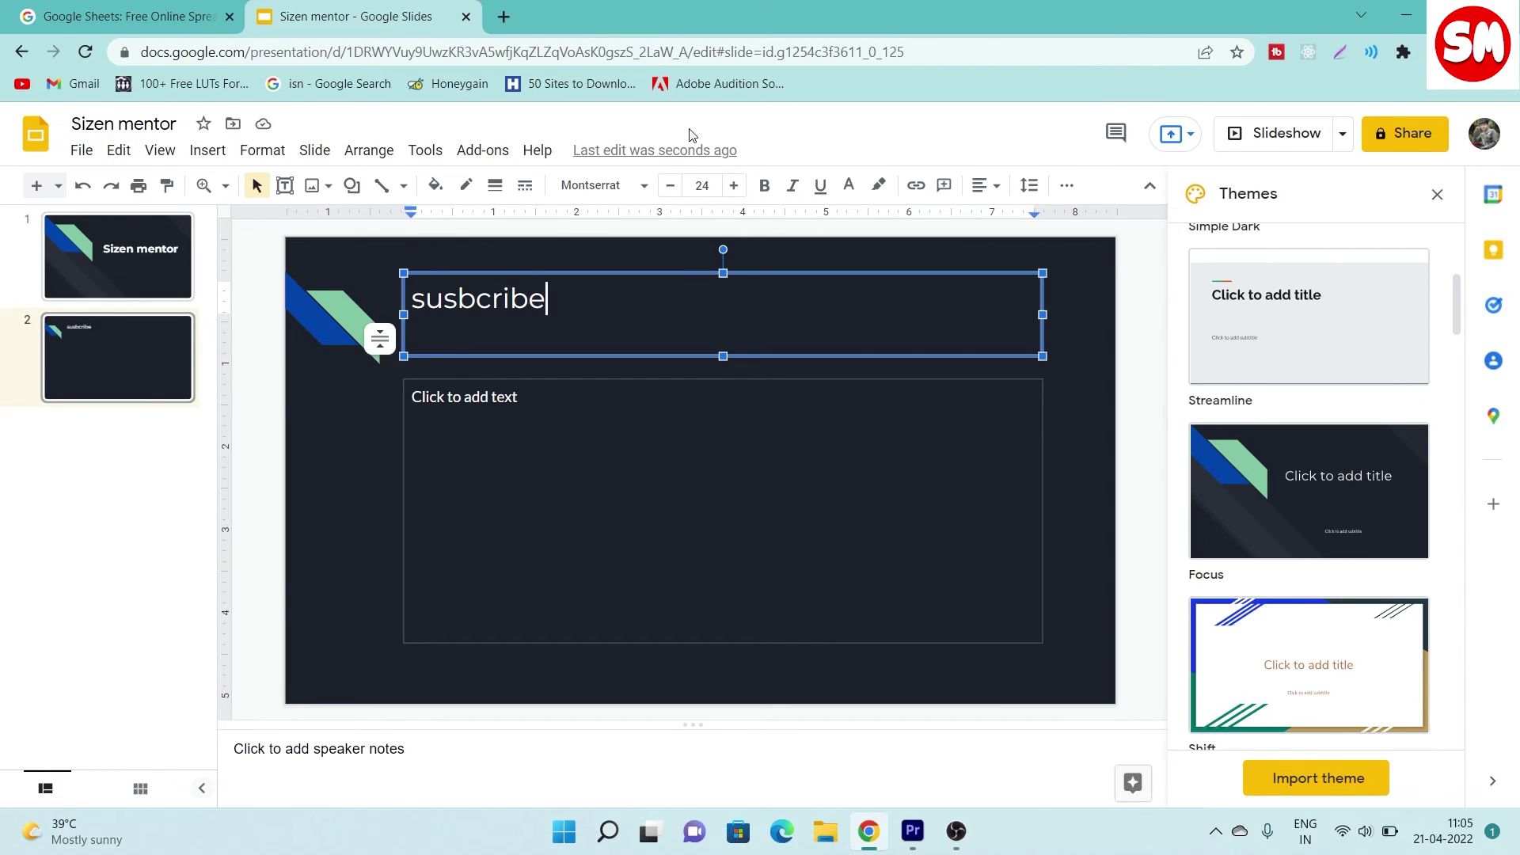
left_click(35, 135)
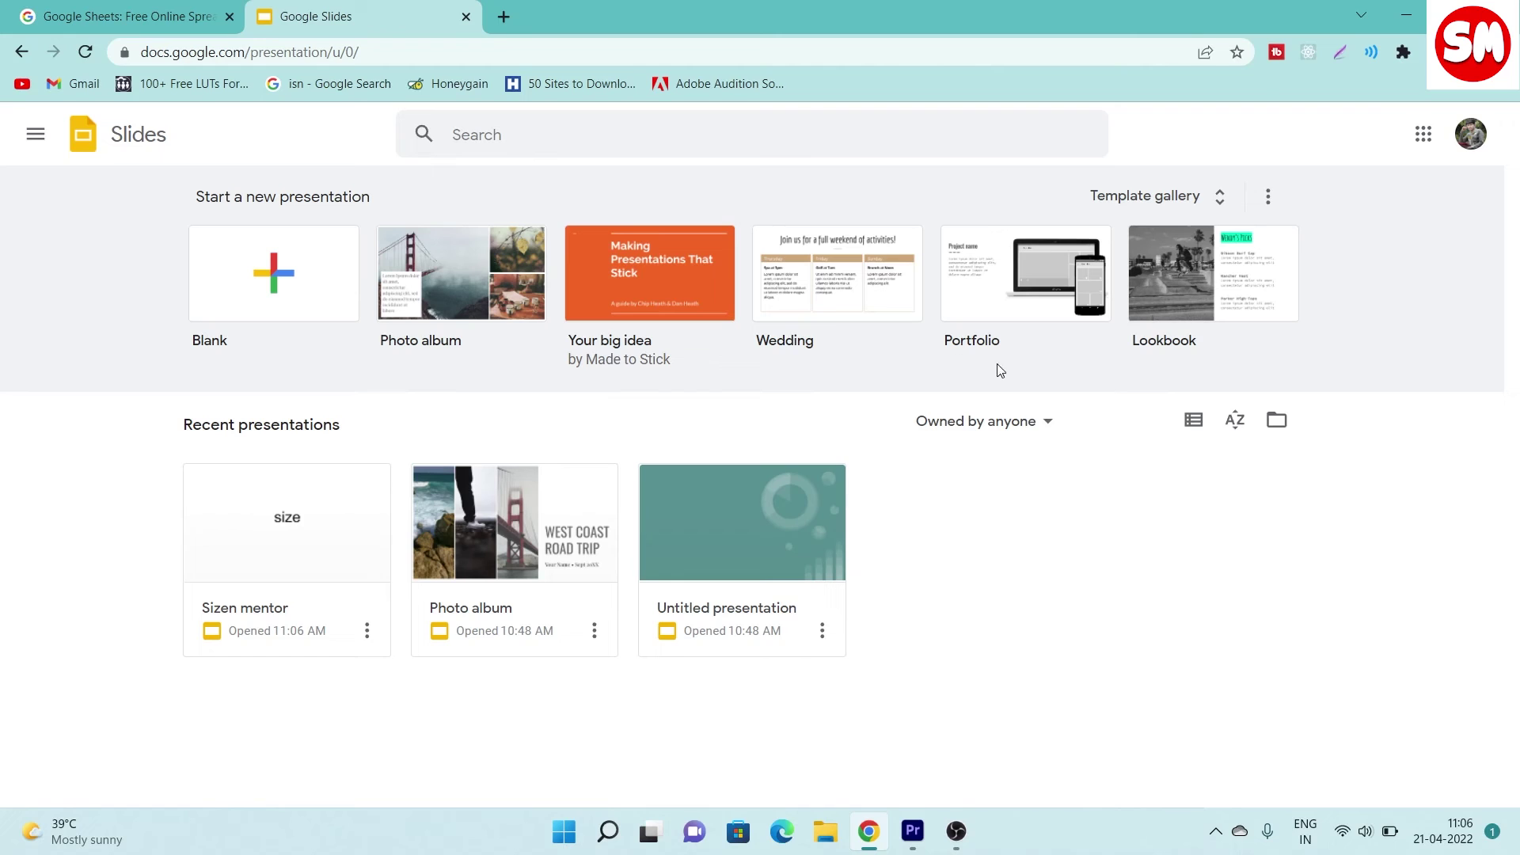
Switch to Google Sheets, open the Untitled spreadsheet, and go back to the home list.
left_click(35, 133)
left_click(164, 249)
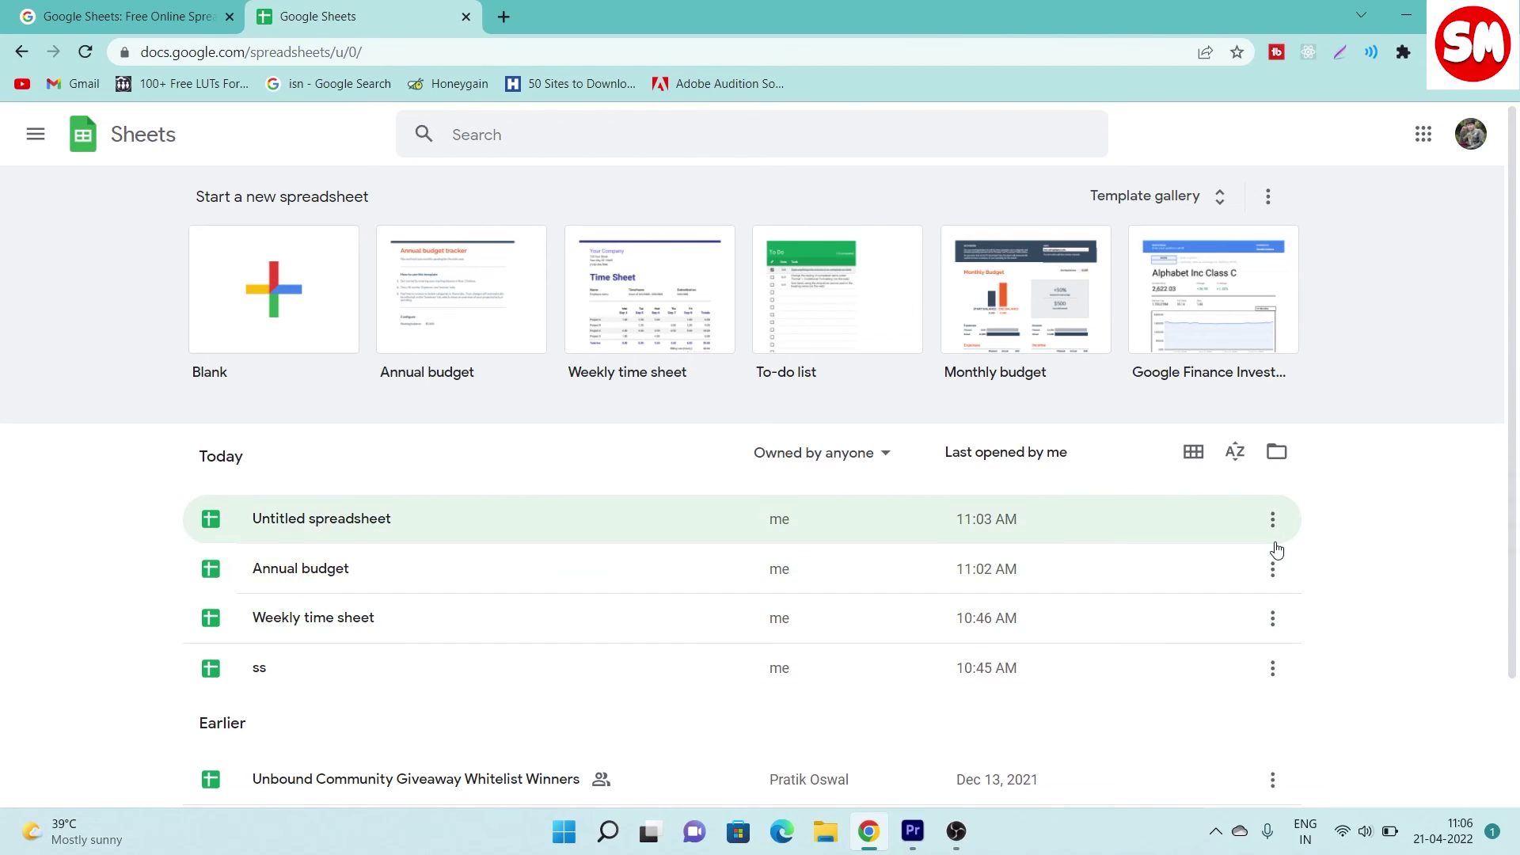
left_click(1277, 547)
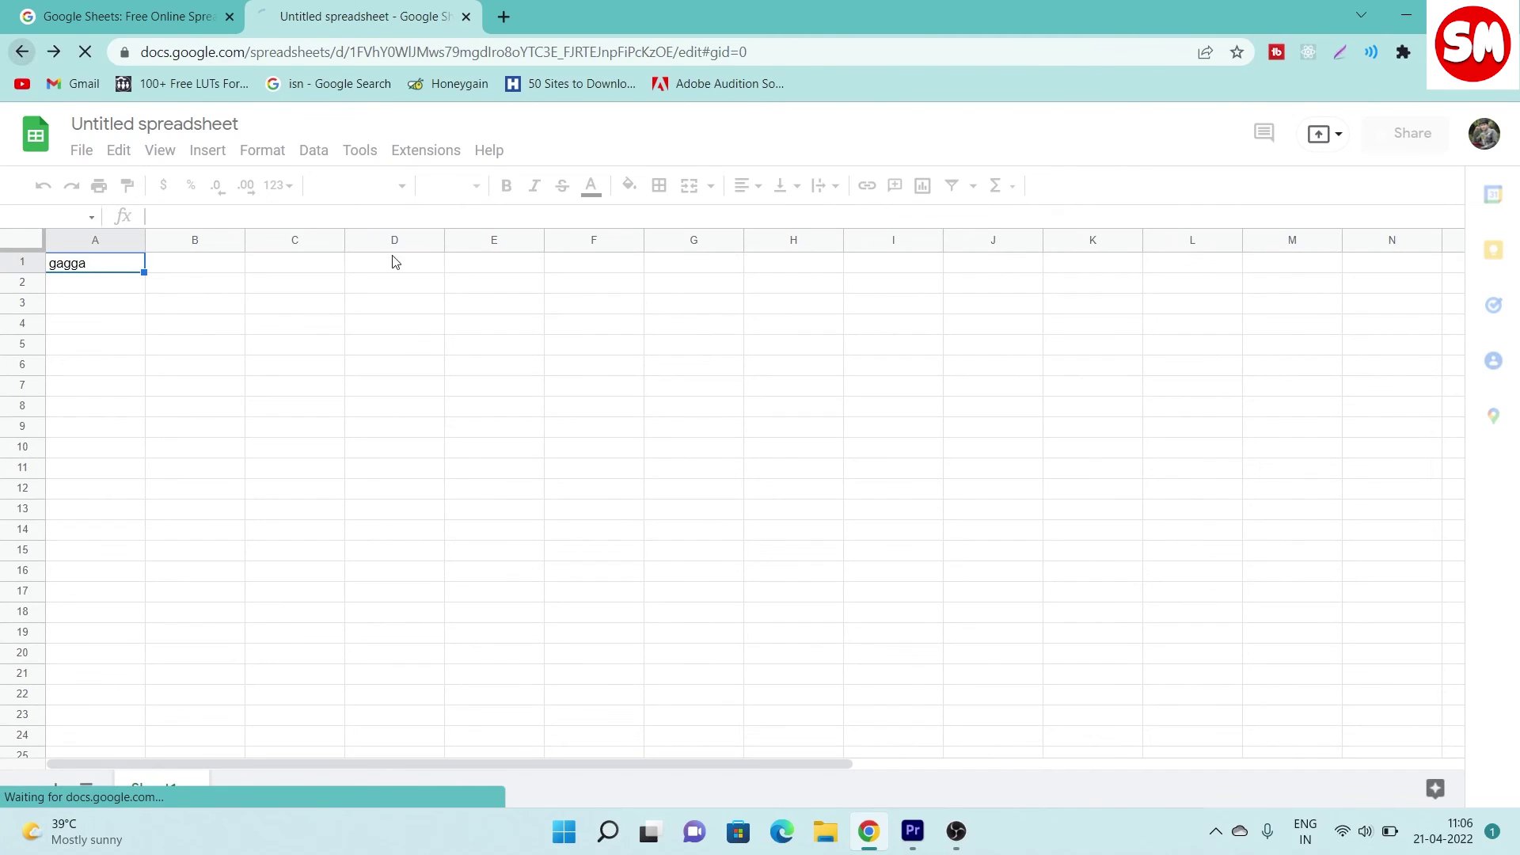
key("alt+Left")
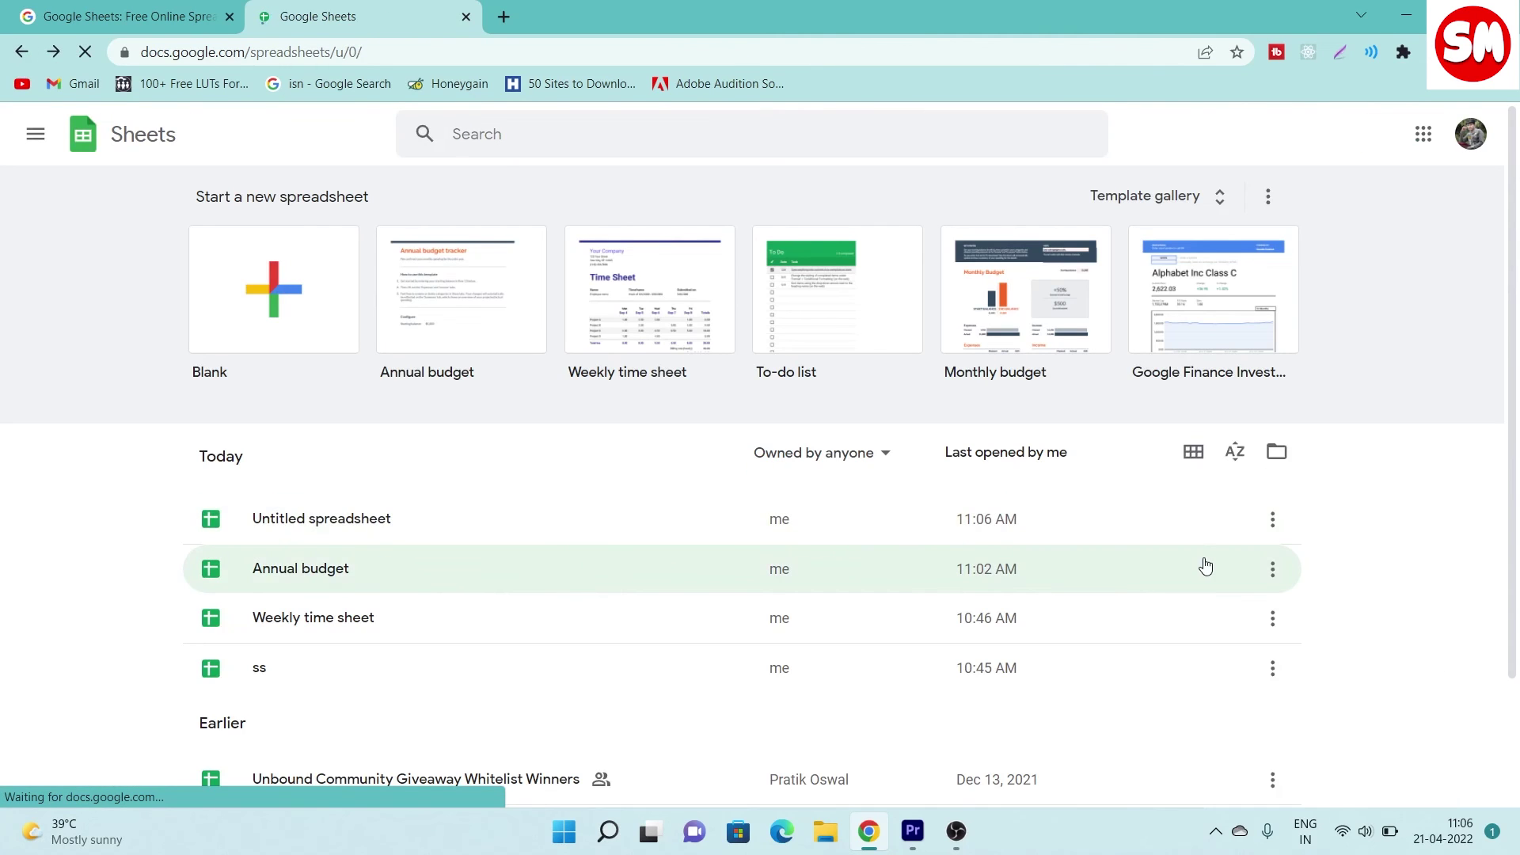
Check the Untitled spreadsheet's options menu without changes, then switch to Google Forms.
left_click(1272, 520)
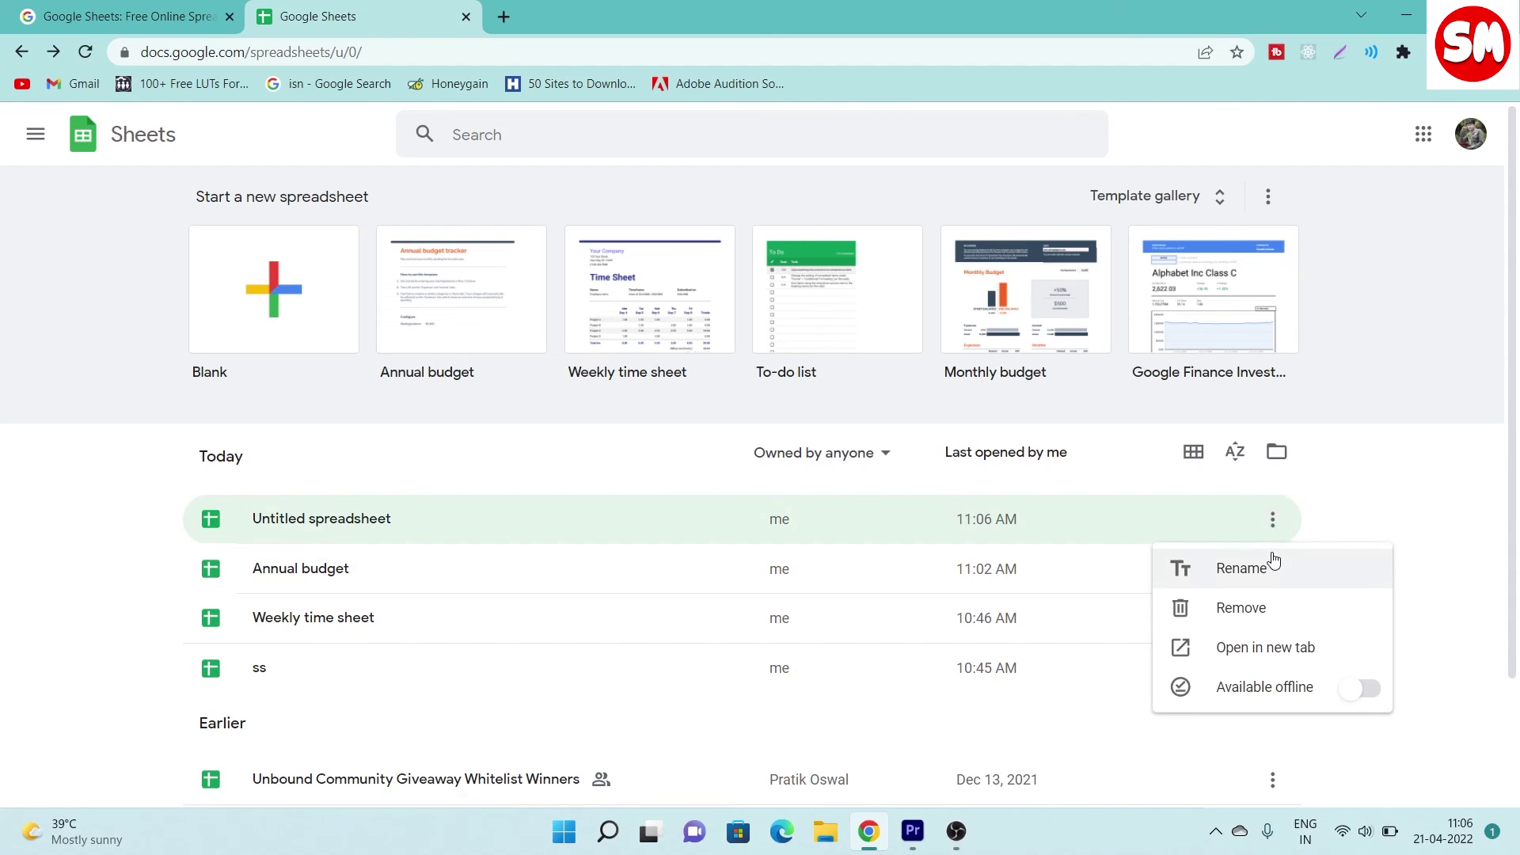
left_click(1271, 627)
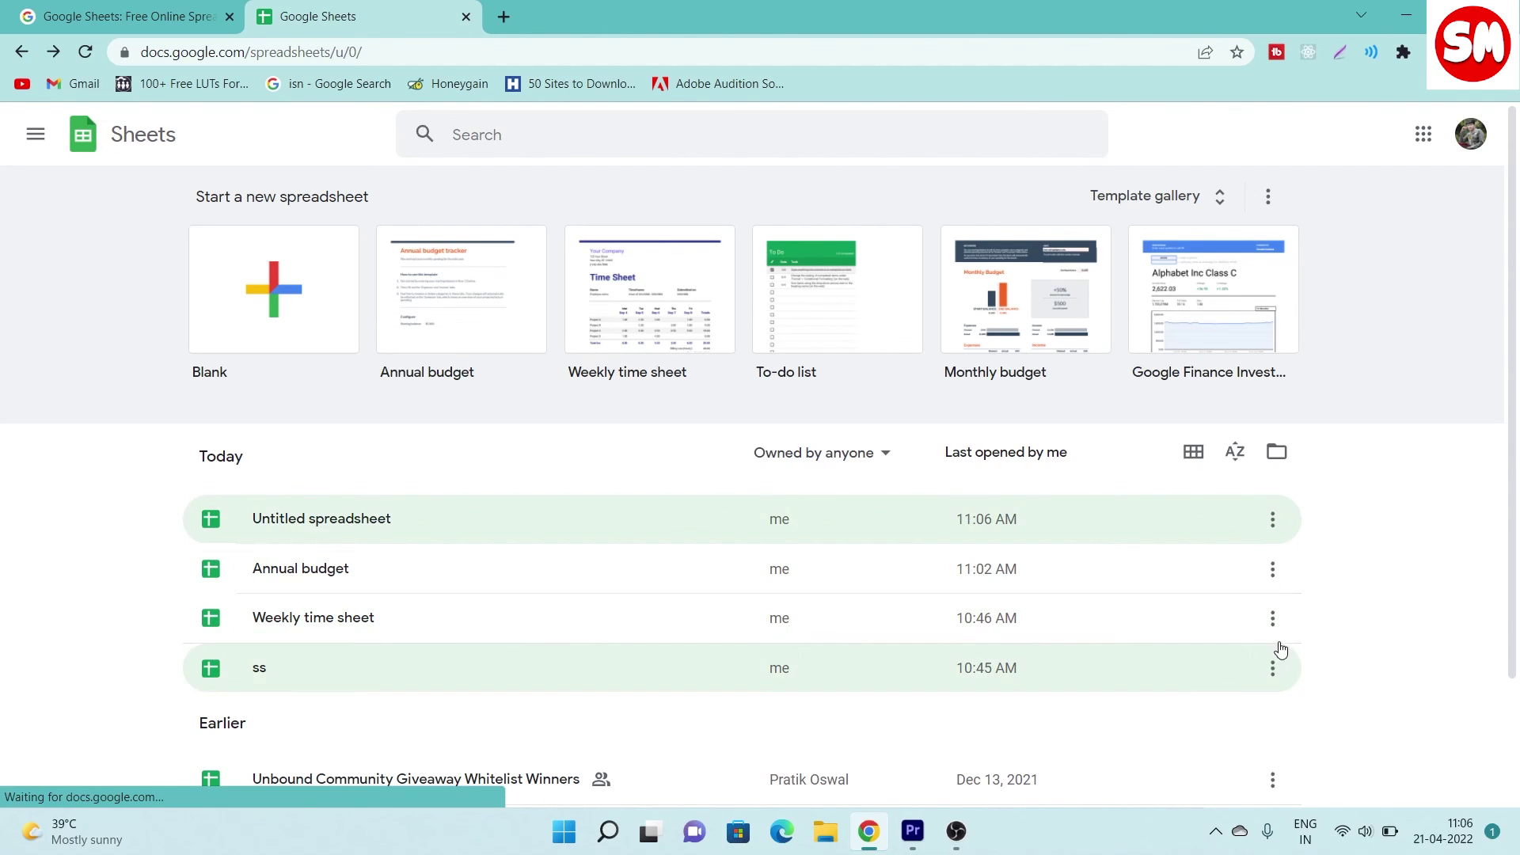
left_click(1270, 522)
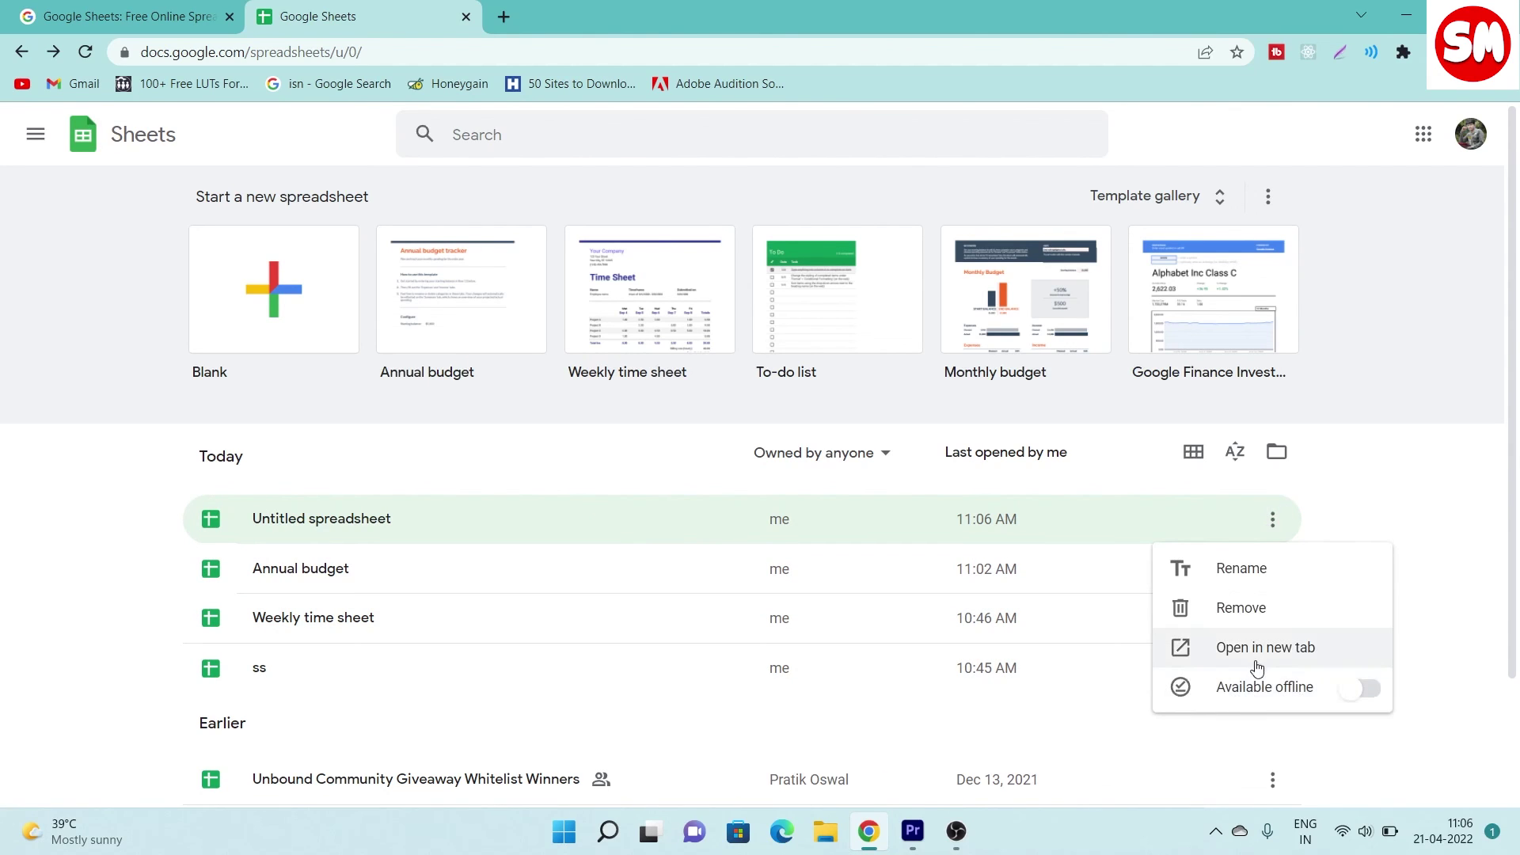
left_click(1349, 688)
left_click(35, 133)
left_click(109, 343)
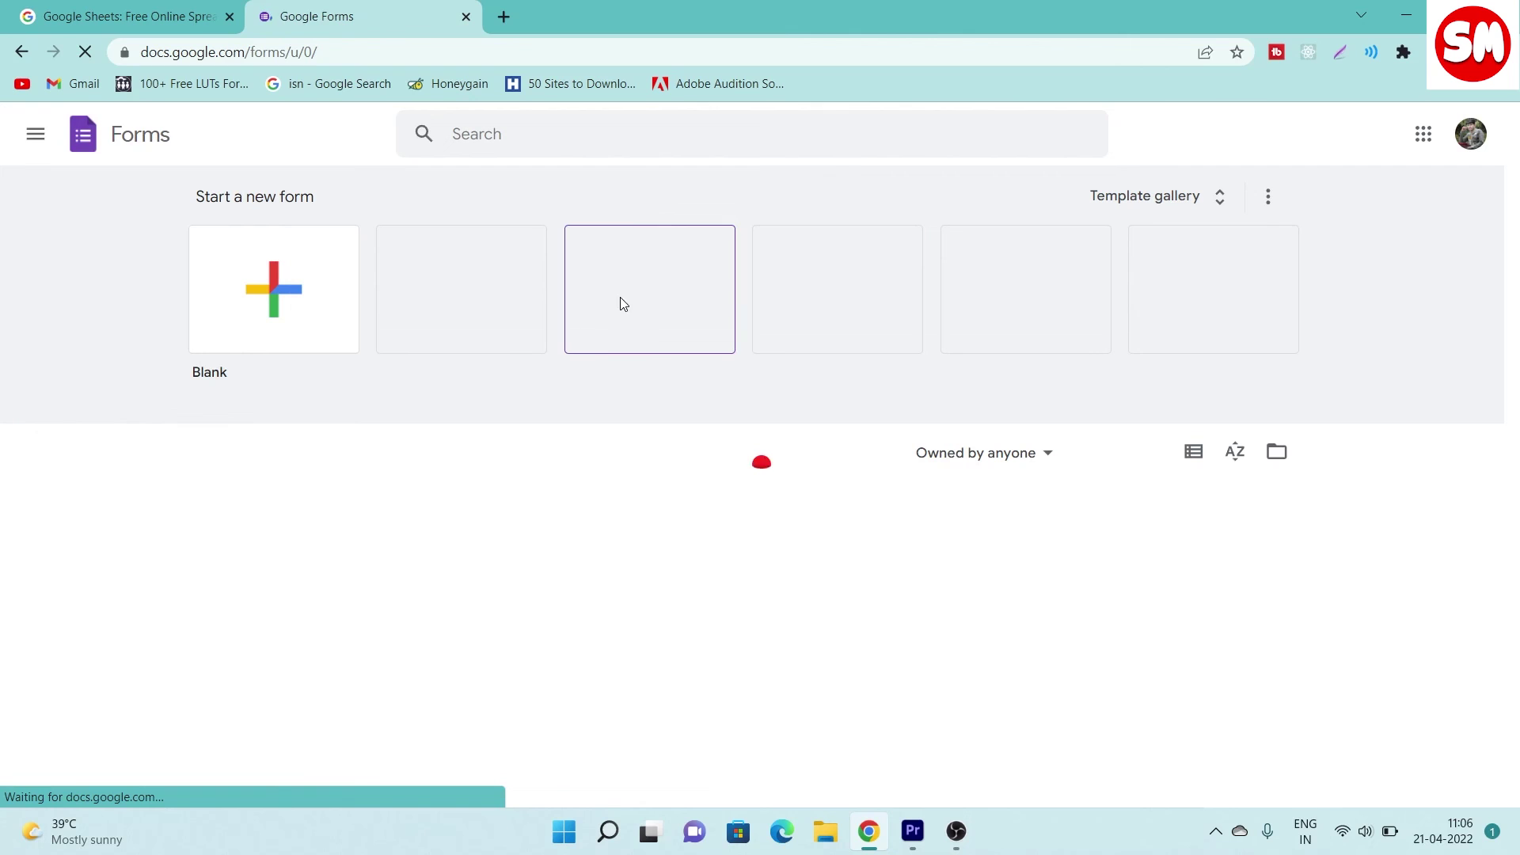
Scroll down the Forms home page to the recent forms like Customer Feedback, then back to the Party Invite and RSVP templates.
scroll(576, 499, "down", 3)
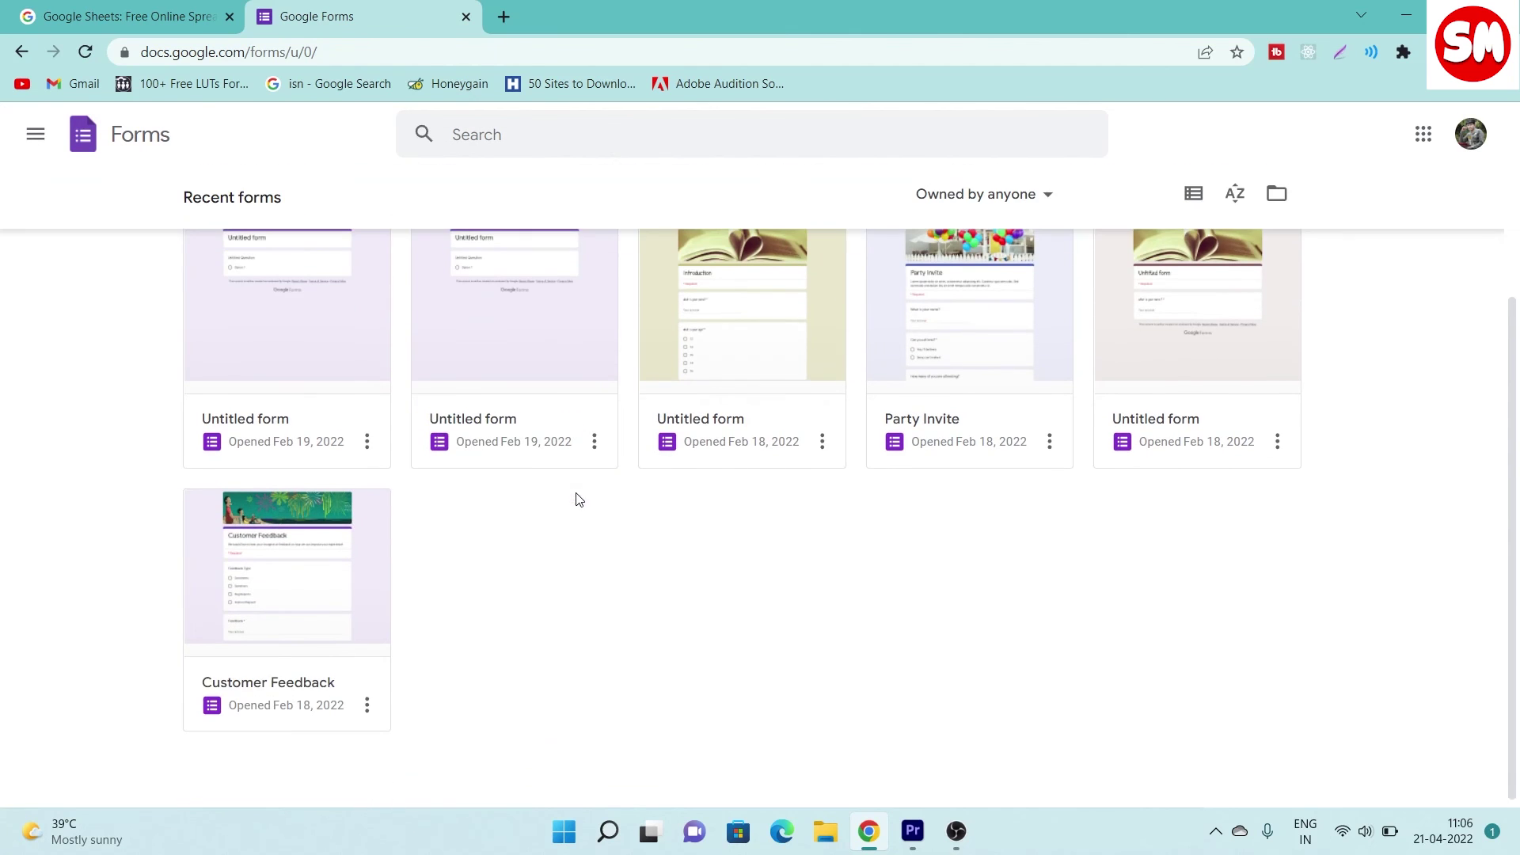
scroll(362, 568, "up", 3)
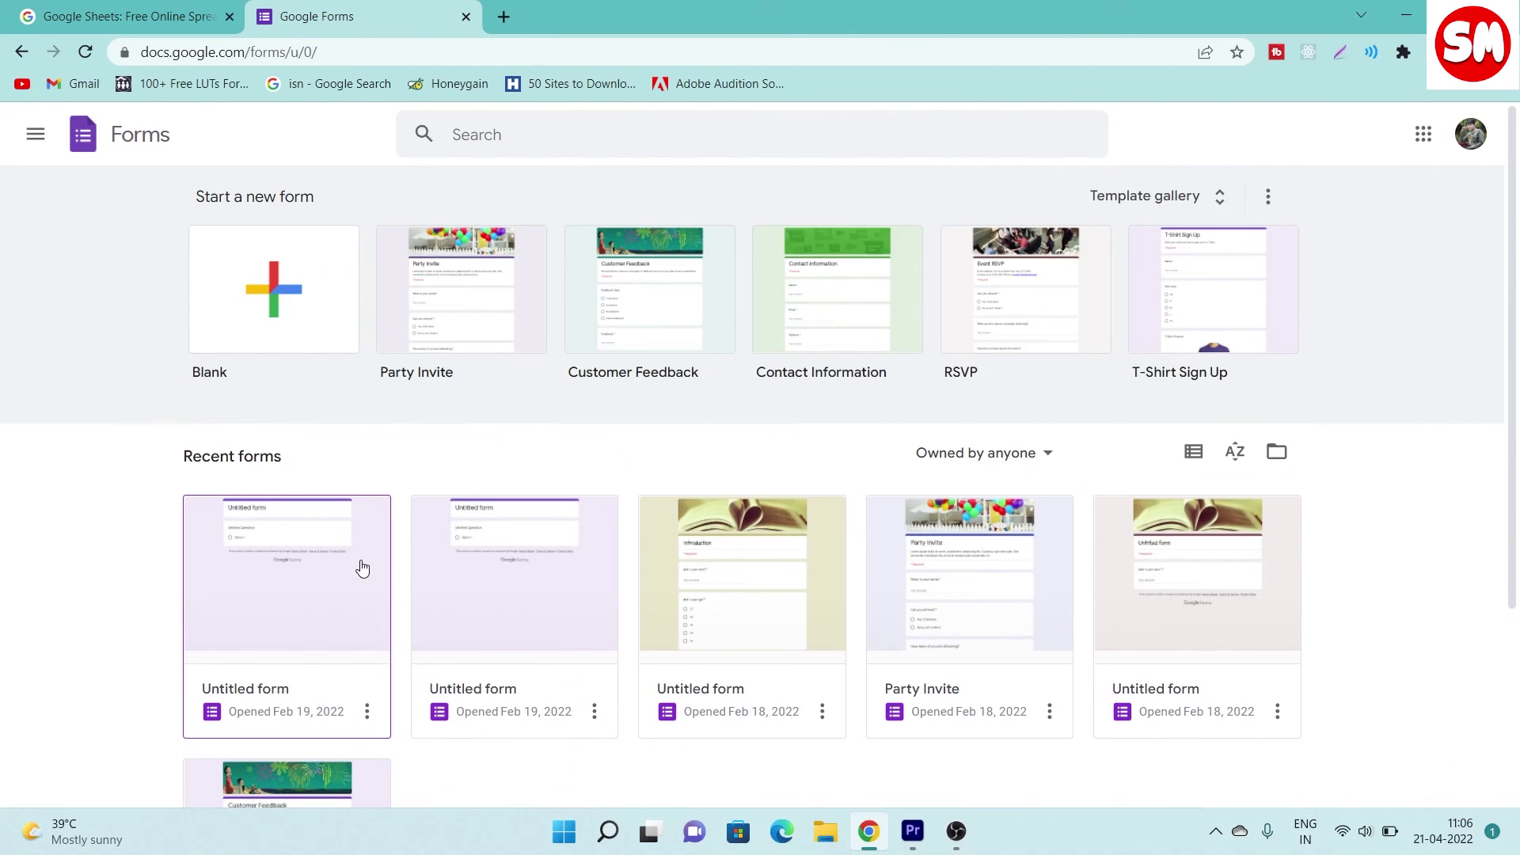